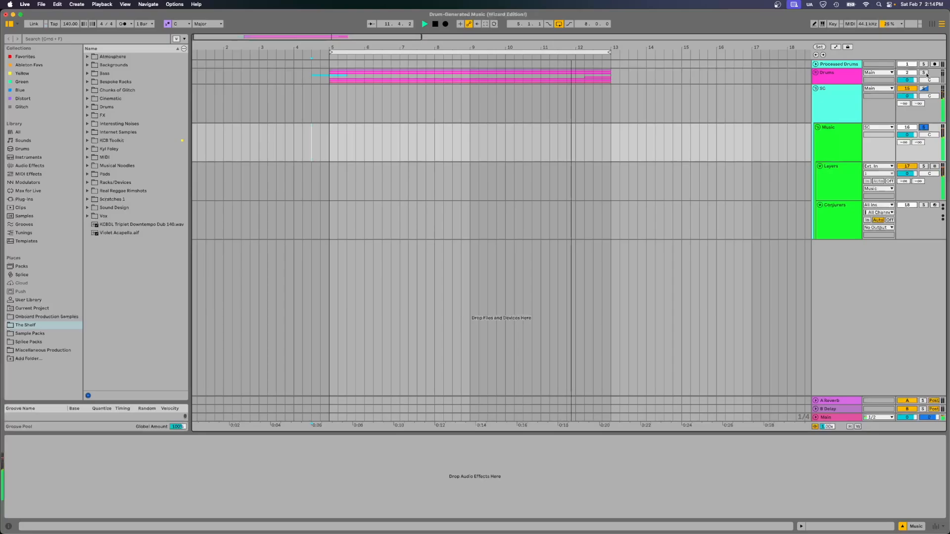
Solo the Drums group to hear it alone, and take it back out of solo
click(925, 73)
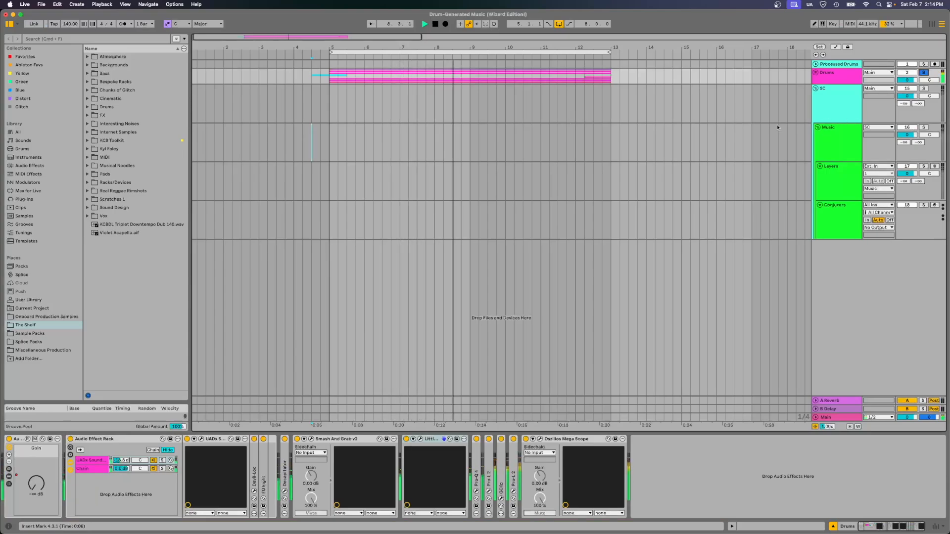
click(923, 72)
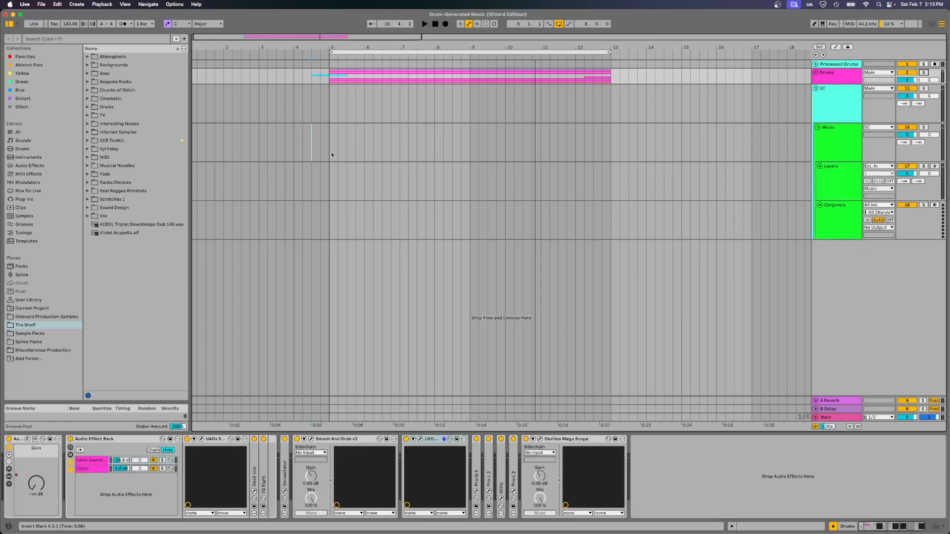
Inspect the Music group and the Audio Effect Rack on the Layers track
click(829, 151)
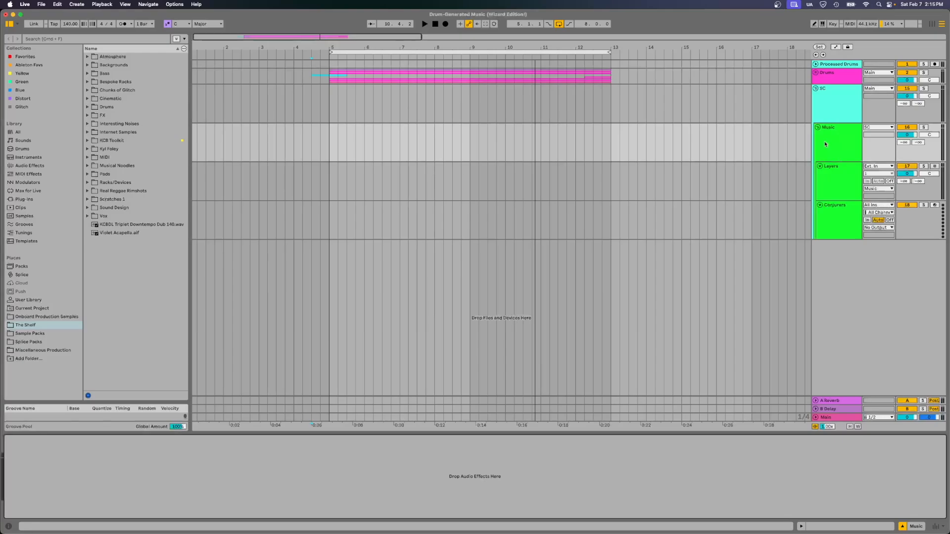
click(827, 174)
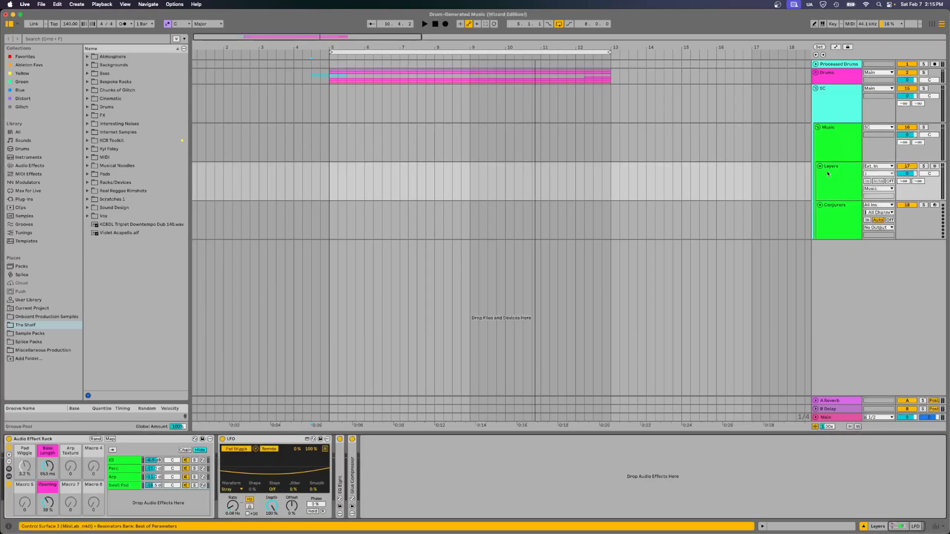
click(70, 440)
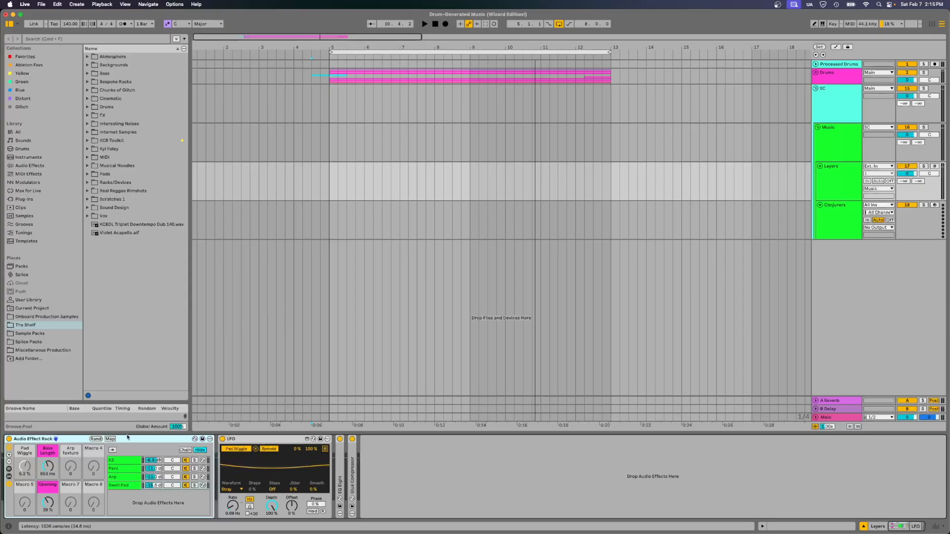
Inspect the Conjurers track's MIDI effect rack, viewing the sequencers in its Arp and Bassline chains
click(838, 217)
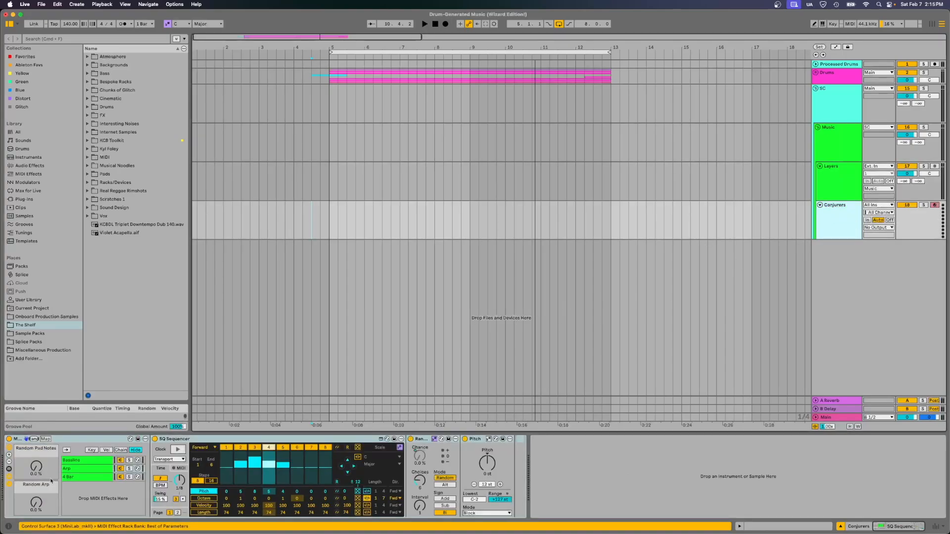
click(79, 469)
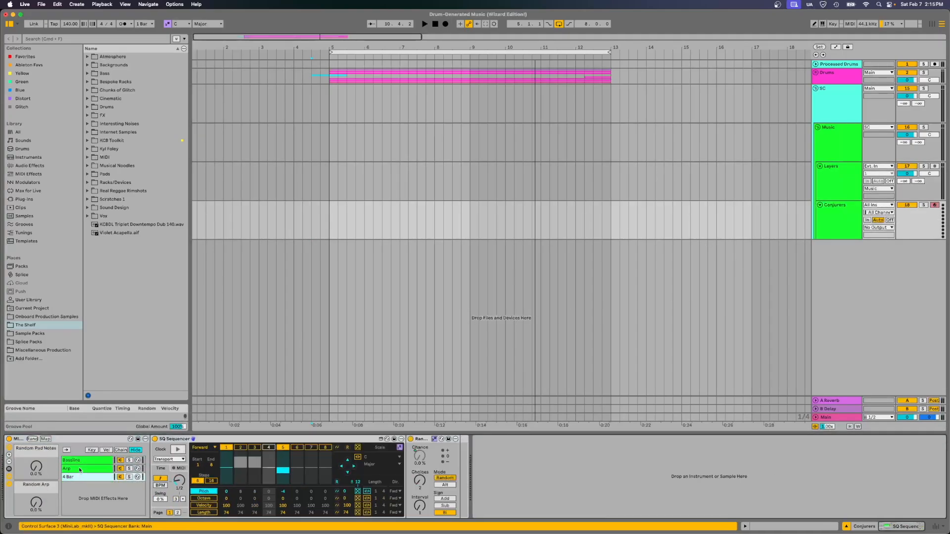
click(92, 460)
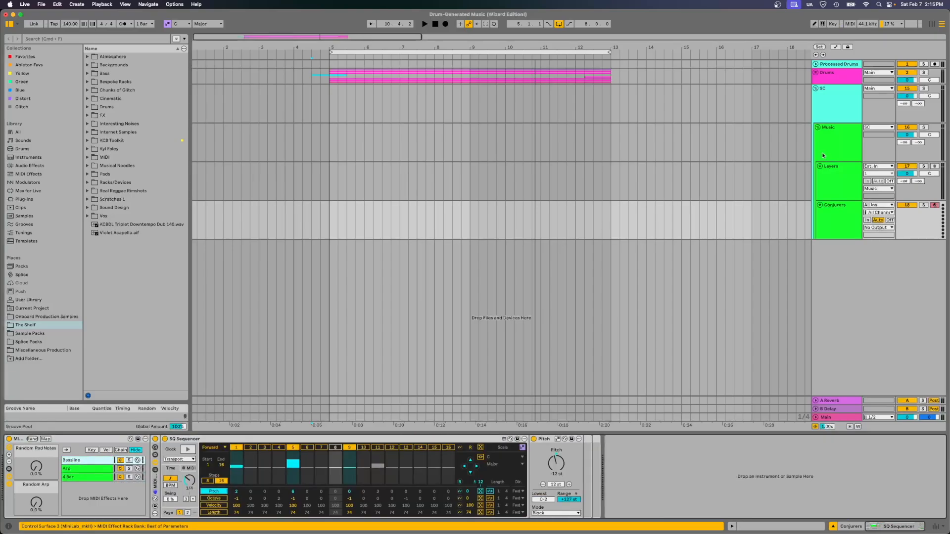
Solo the KS chain in the Layers track's effect rack, start playback and show the chain's devices
click(823, 187)
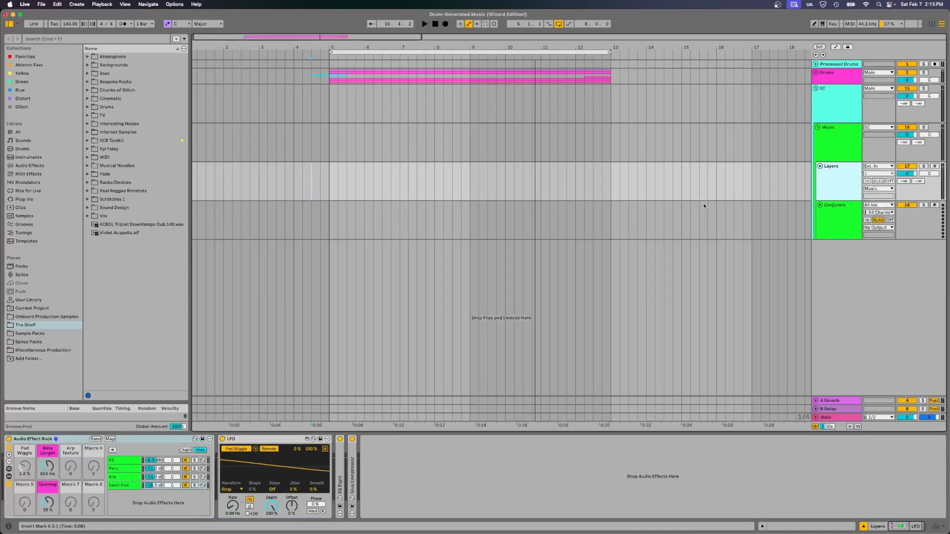
click(195, 461)
key(space)
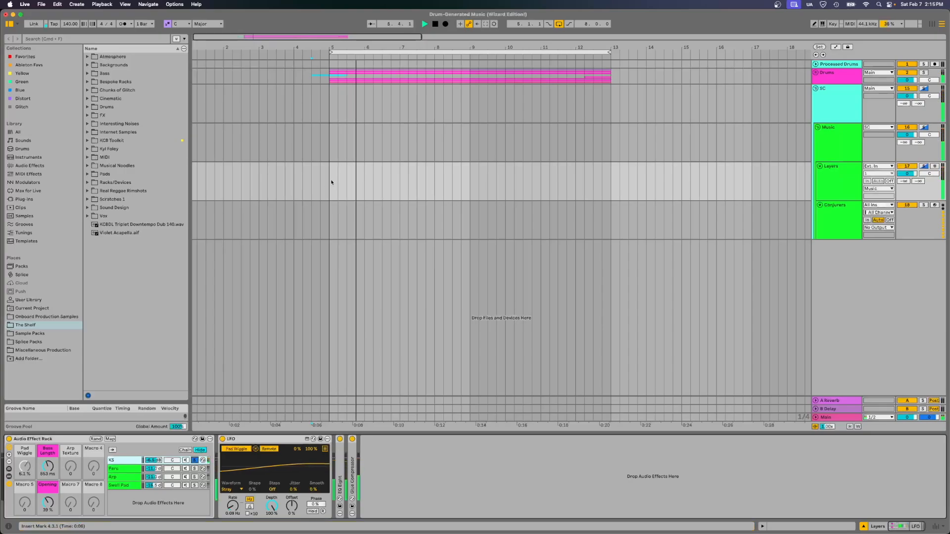
click(9, 476)
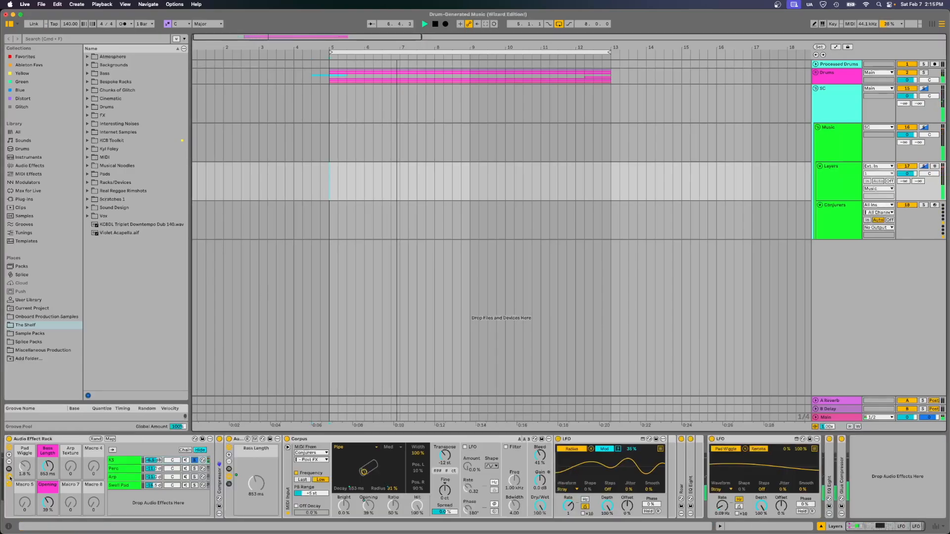
Review the KS chain's Compressor settings, fold the device back up and select the Corpus device
double_click(219, 477)
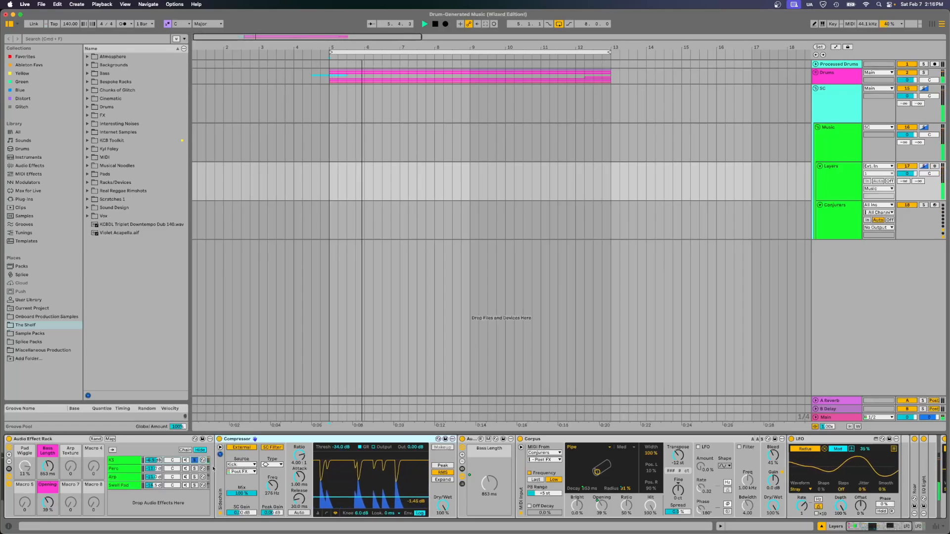
double_click(271, 439)
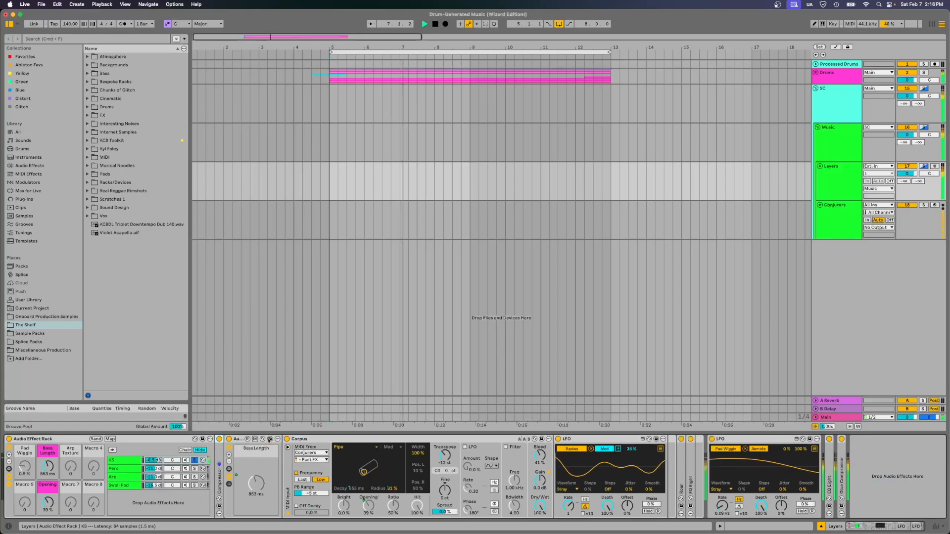
click(328, 440)
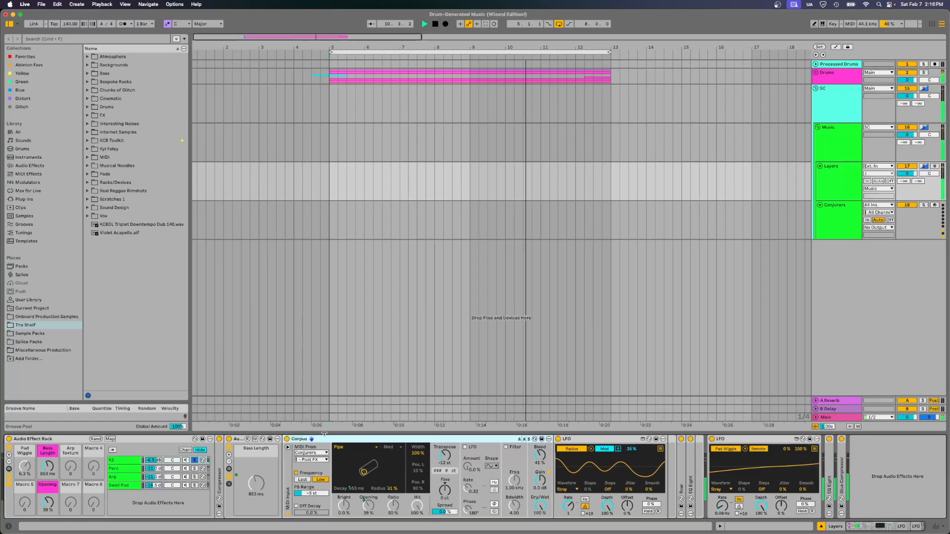
On the Conjurers track, try activating step 2 of the Bassline sequencer at pitch 9, and restore the step to off
click(831, 223)
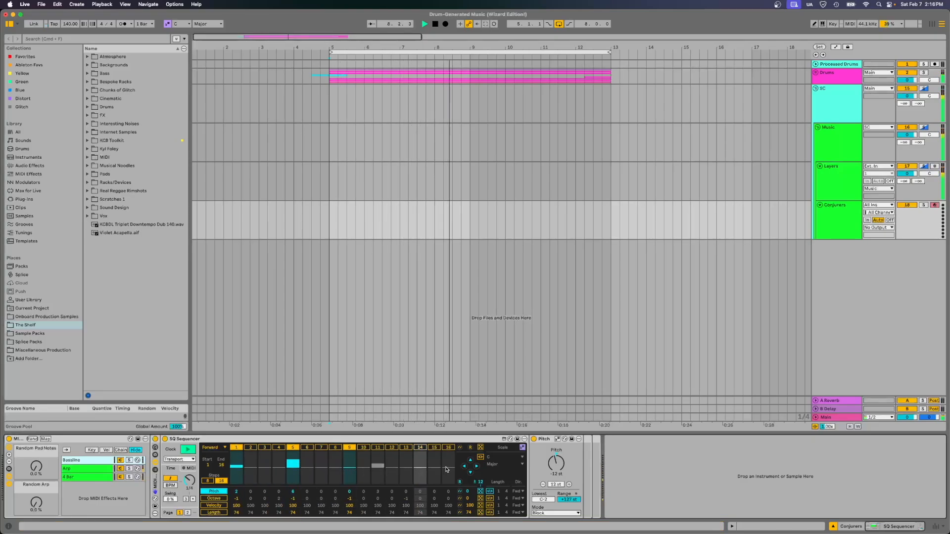
click(251, 448)
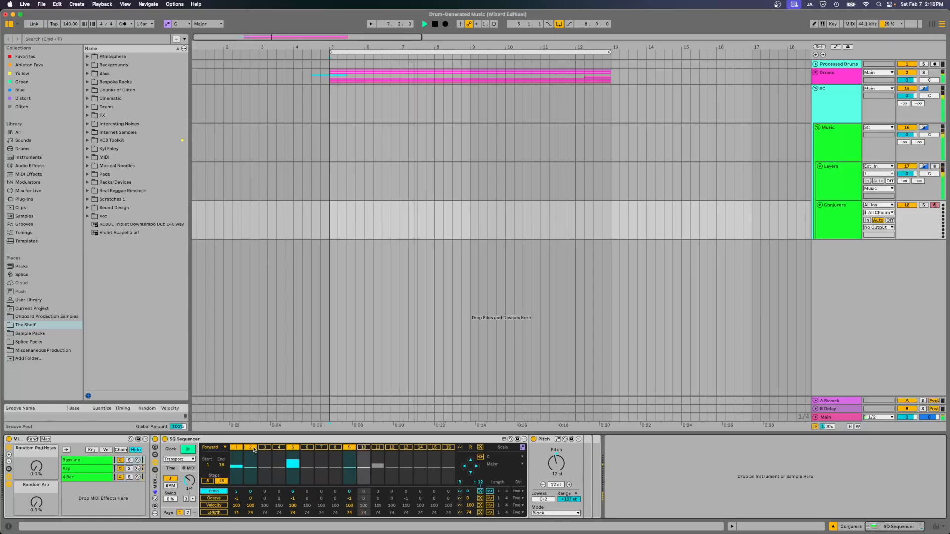
click(258, 461)
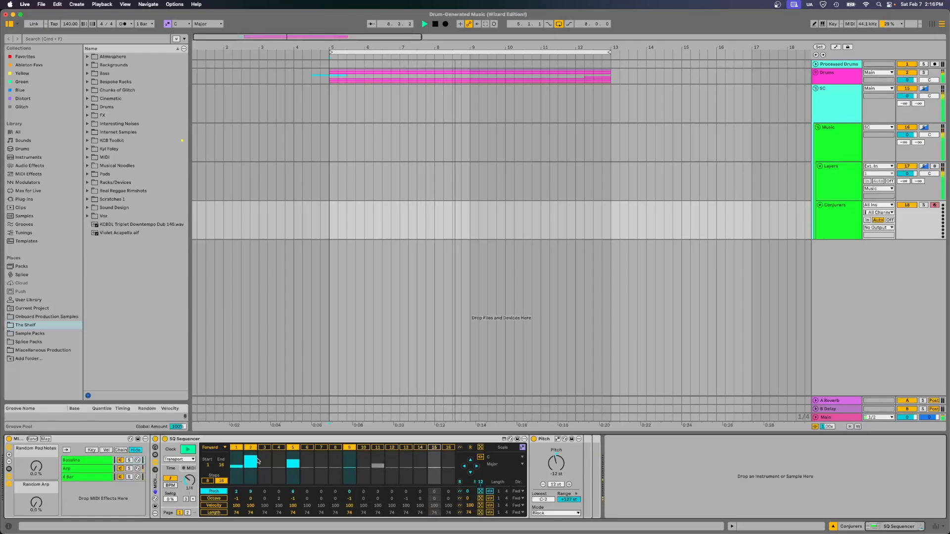
click(251, 448)
click(251, 468)
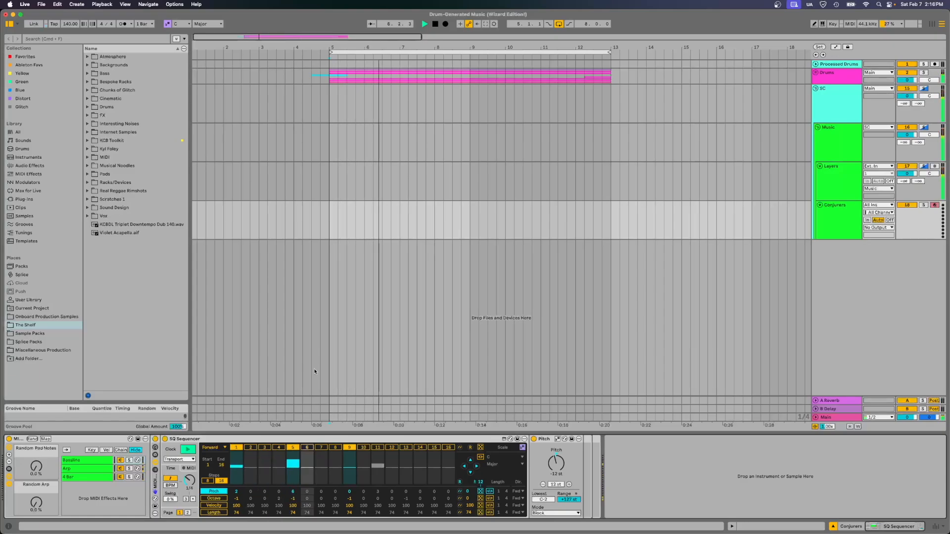
On the Layers track's rack, lower the Bass Length macro to 304 ms and raise it back up
click(842, 190)
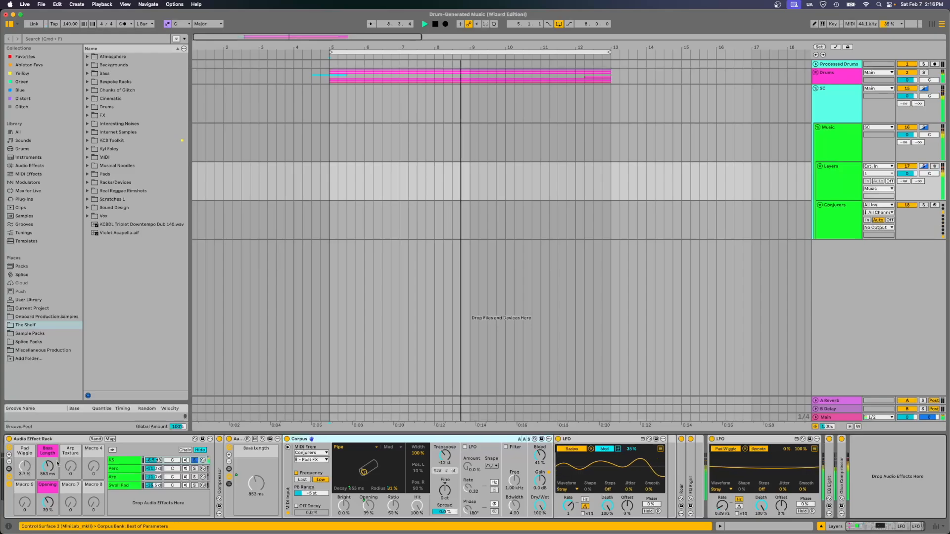
drag(57, 464, 57, 490)
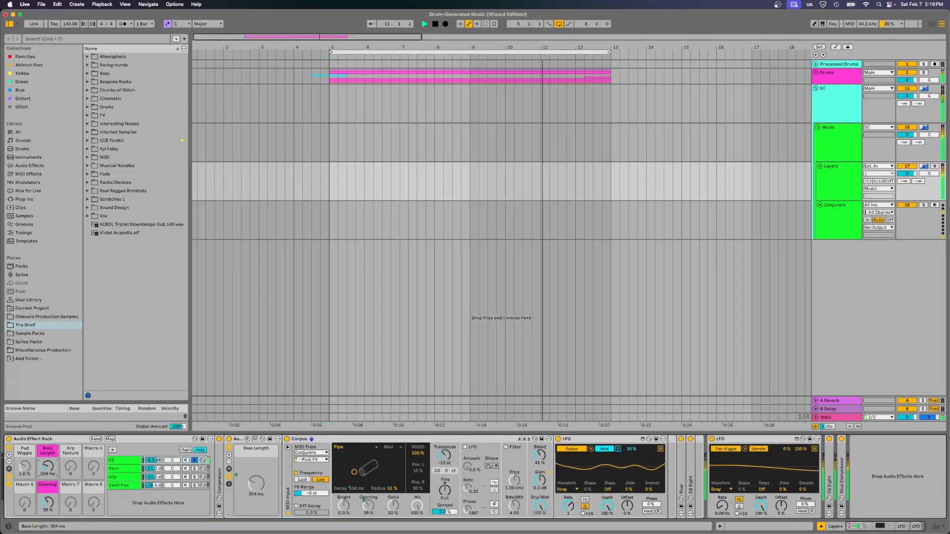
mouse_move(47, 467)
mouse_down()
mouse_move(48, 428)
mouse_move(48, 453)
mouse_up()
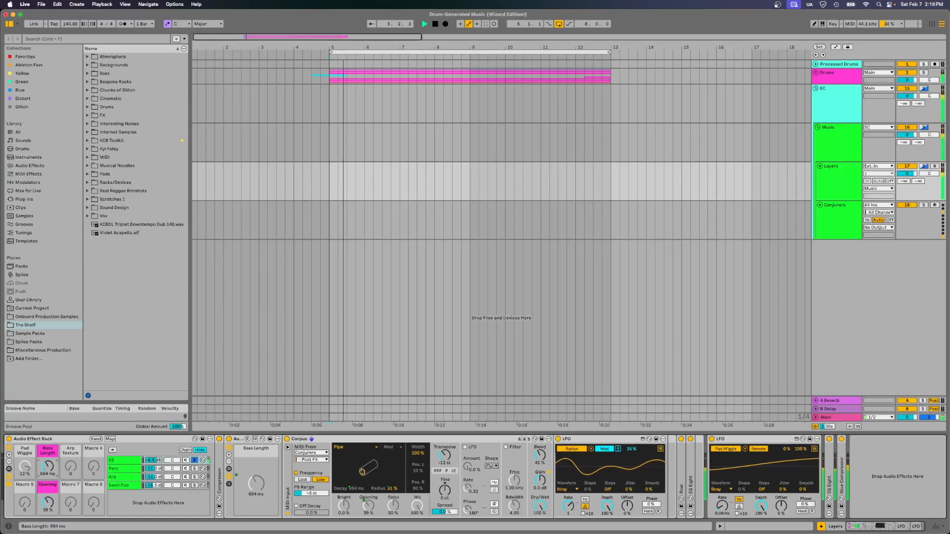
Sweep the rack's Opening macro up to 82%, and bring it down through 60% to 38%
drag(48, 506, 48, 483)
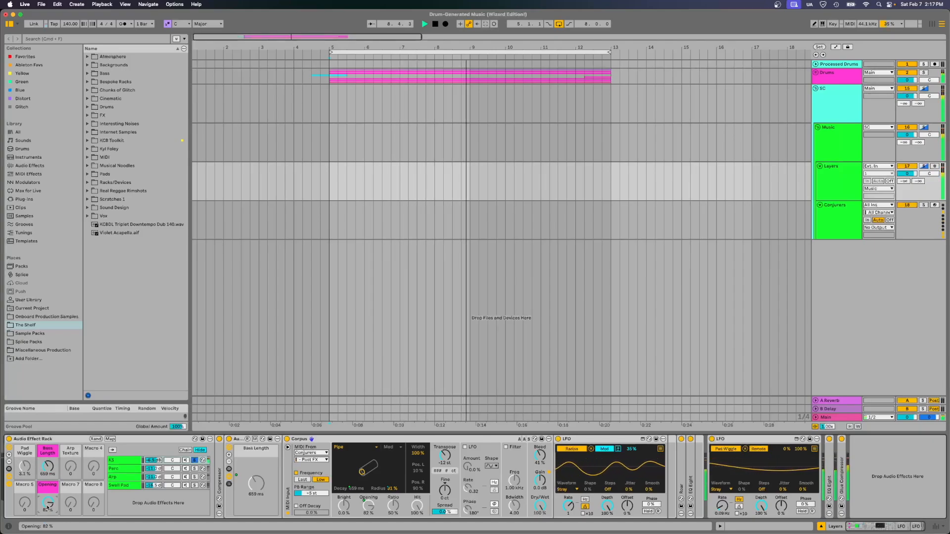
drag(48, 506, 48, 517)
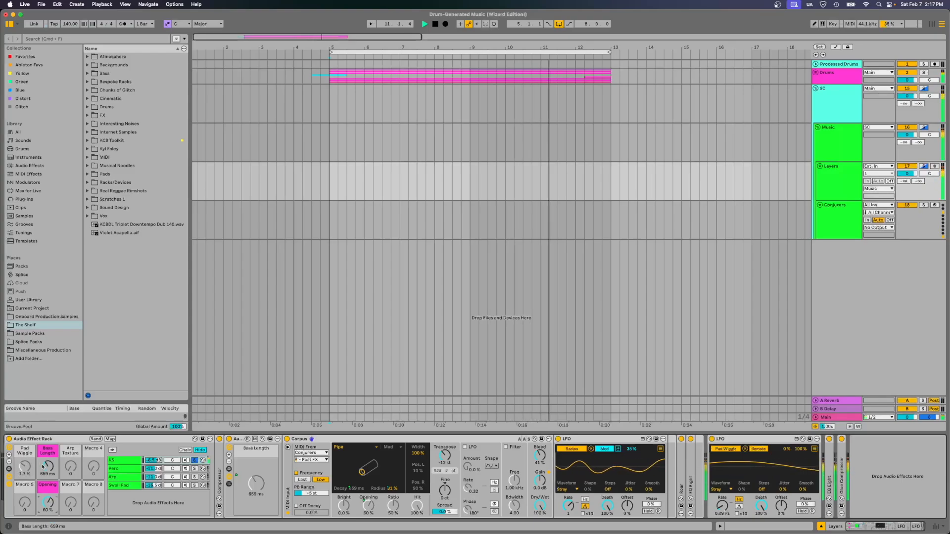
drag(48, 503, 48, 512)
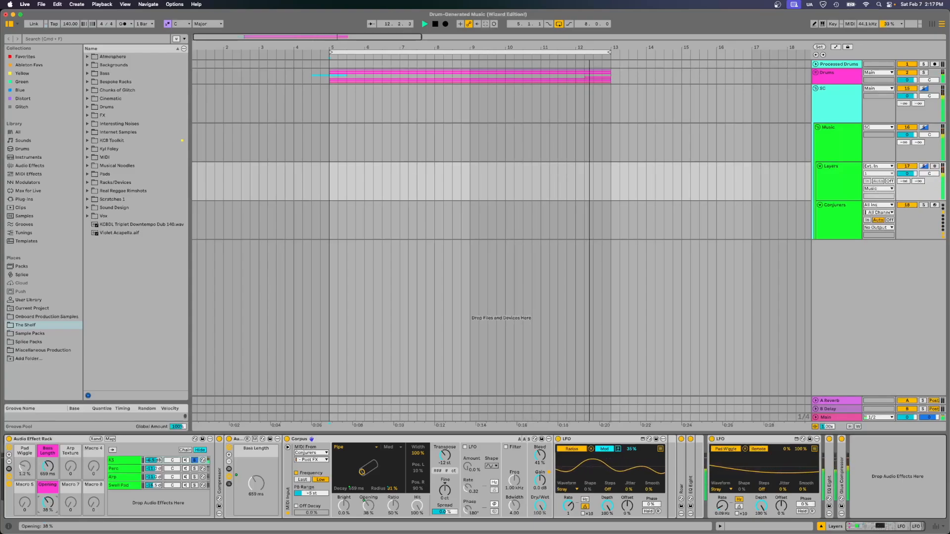
Examine the LFO, Roar and EQ Eight devices that follow Corpus in the KS chain, and fold Roar and EQ Eight back up
click(615, 445)
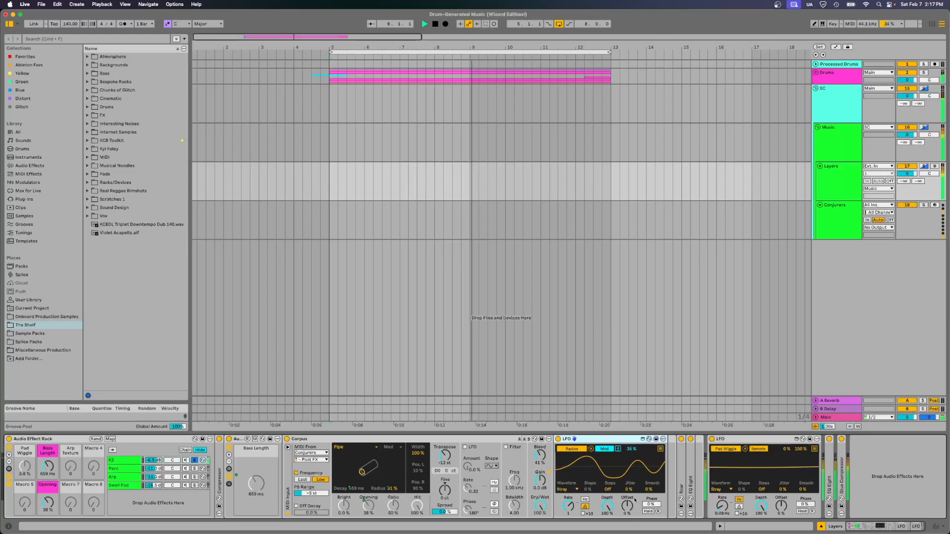
double_click(682, 474)
scroll(759, 479, right, 4)
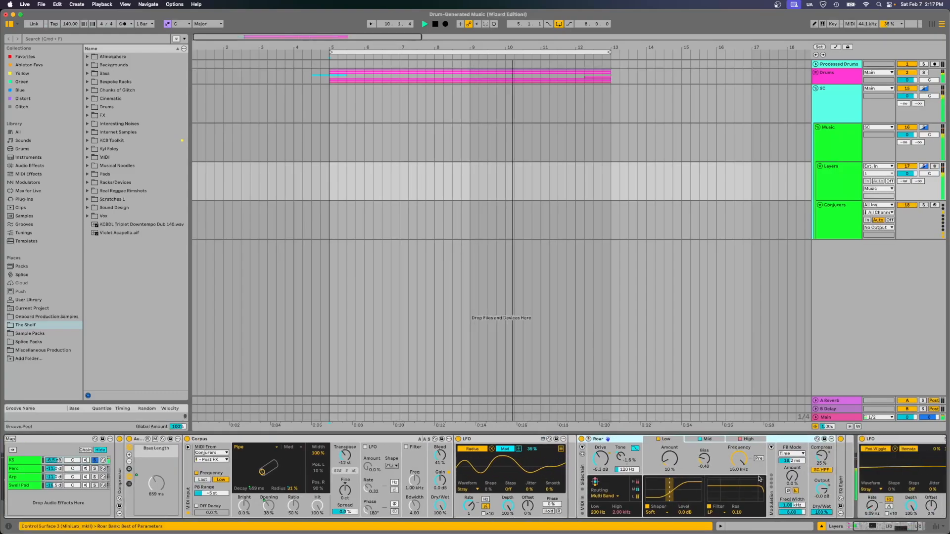
scroll(759, 479, right, 4)
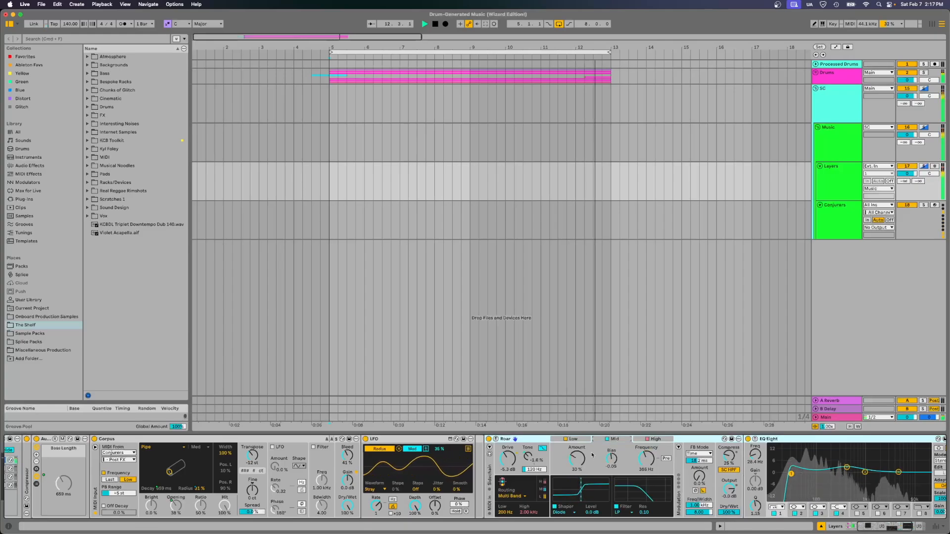
double_click(785, 439)
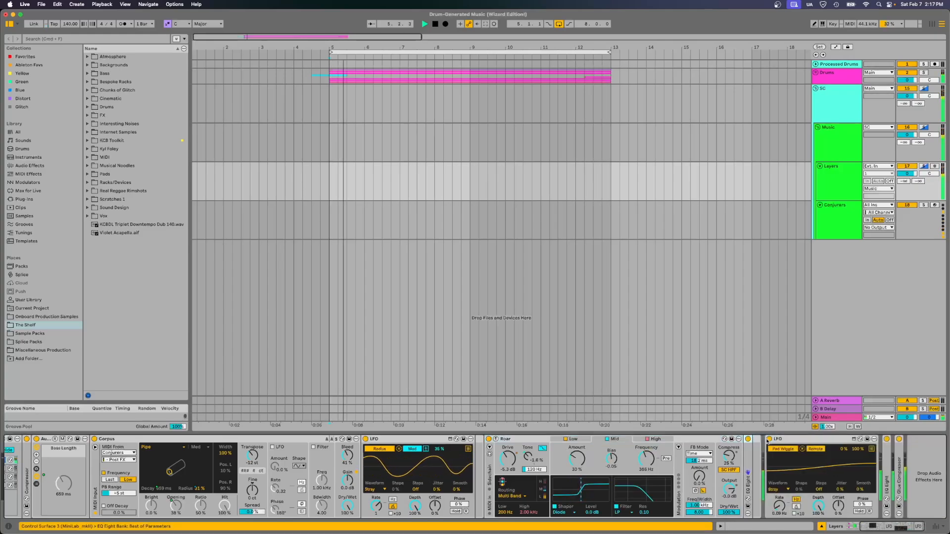
double_click(510, 439)
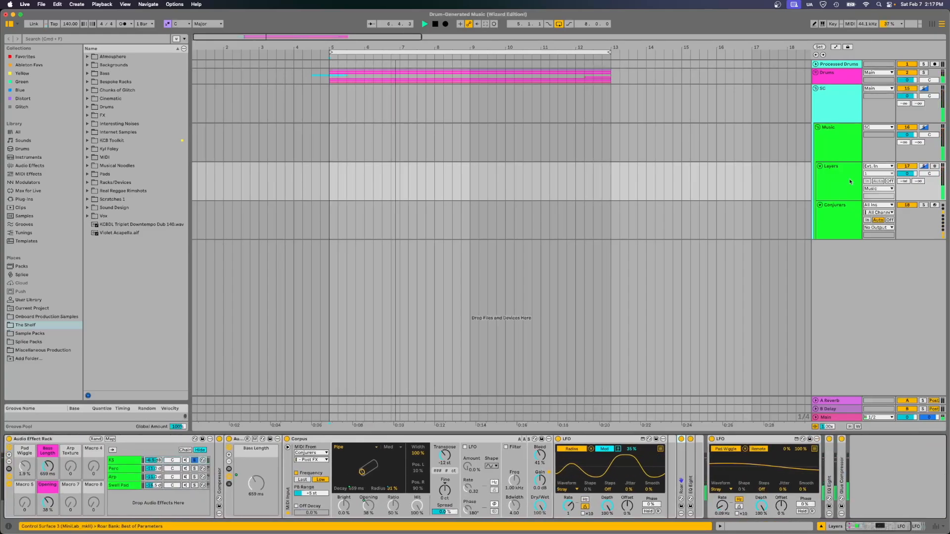
Unfold the Drums group, try duplicating a one-beat section of the Kick clip at bar 9, undo it and fold the group
click(815, 73)
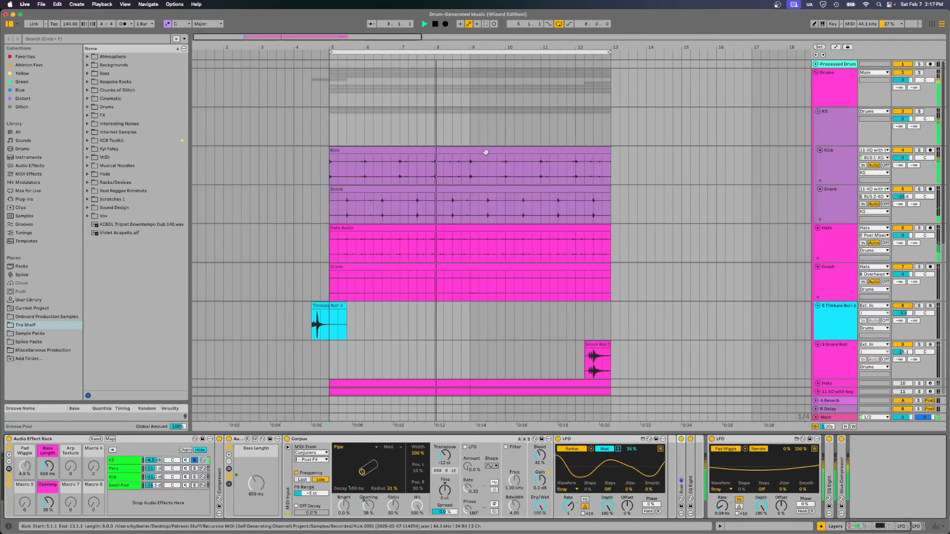
drag(471, 160, 479, 159)
key(super+d)
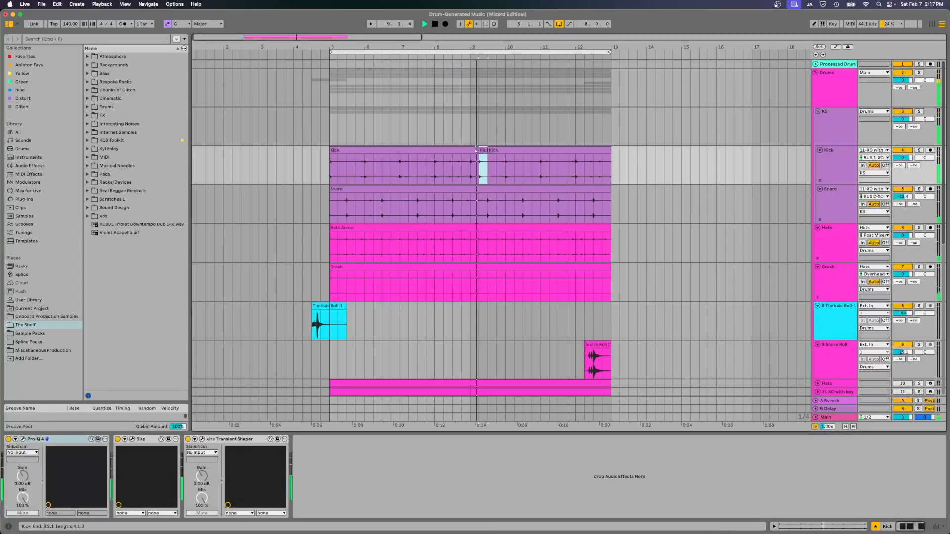
key(super+z)
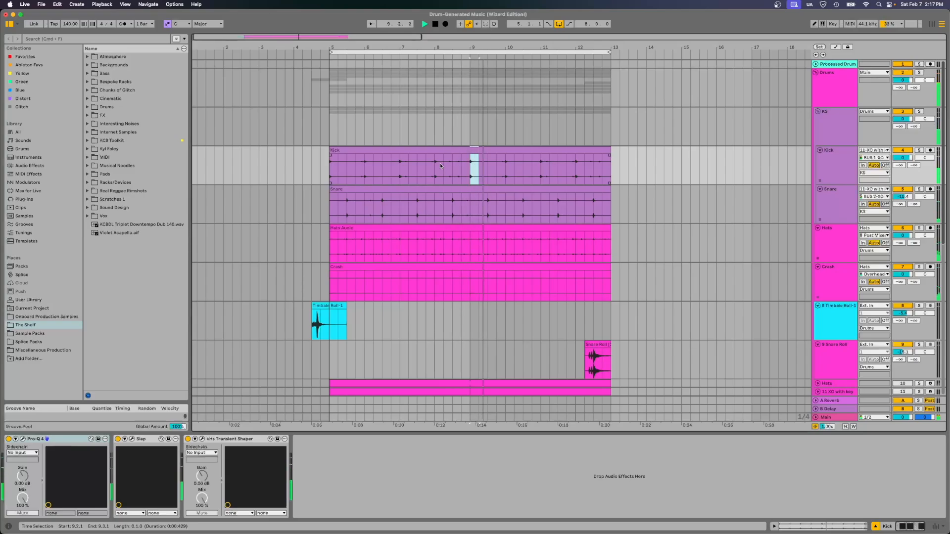
click(816, 74)
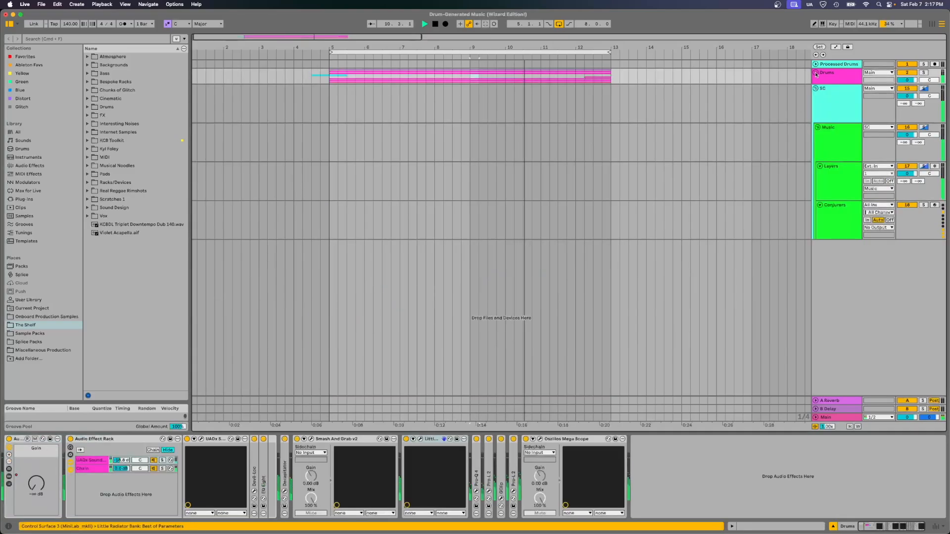
Solo the Perc chain in the Layers track's effect rack instead of the KS chain
click(815, 179)
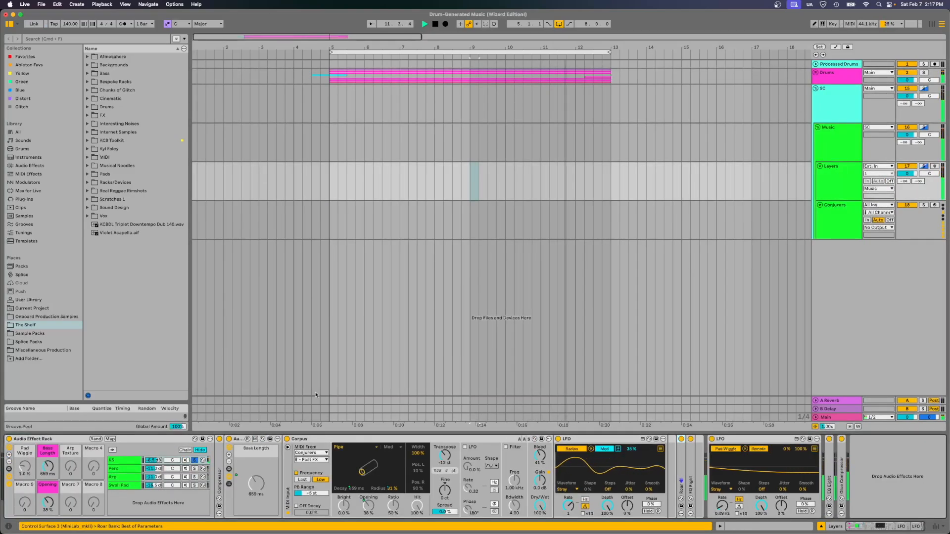
click(195, 469)
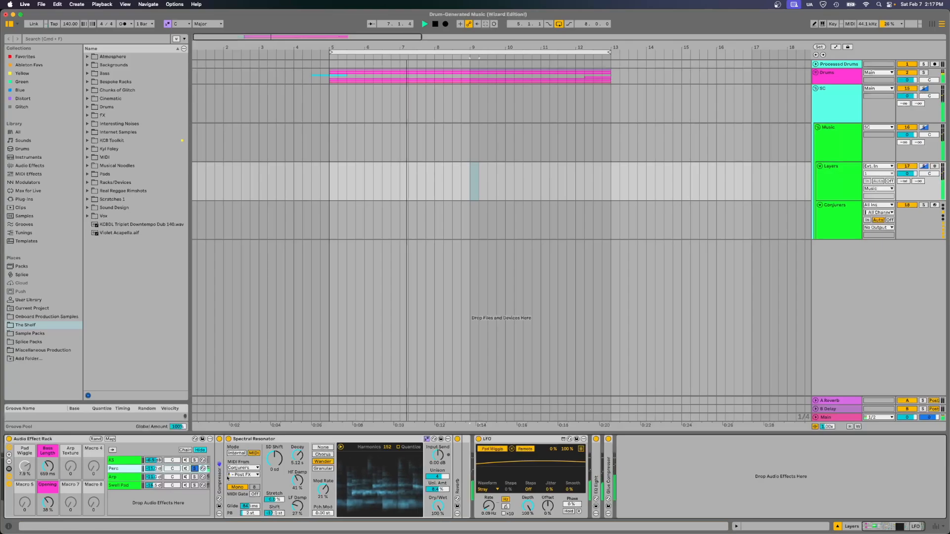
Unfold the Compressor in the Perc chain to examine its sidechain settings, and fold it back up
double_click(220, 460)
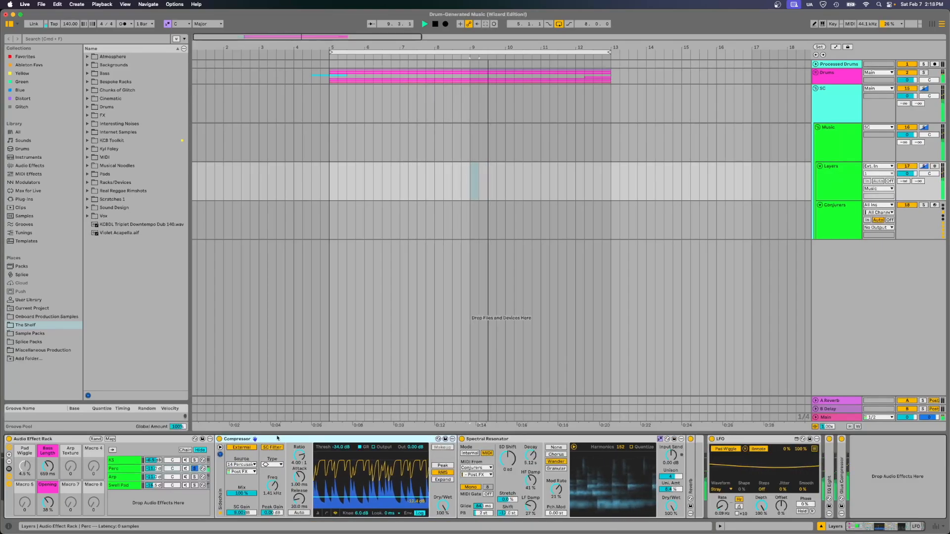
double_click(245, 440)
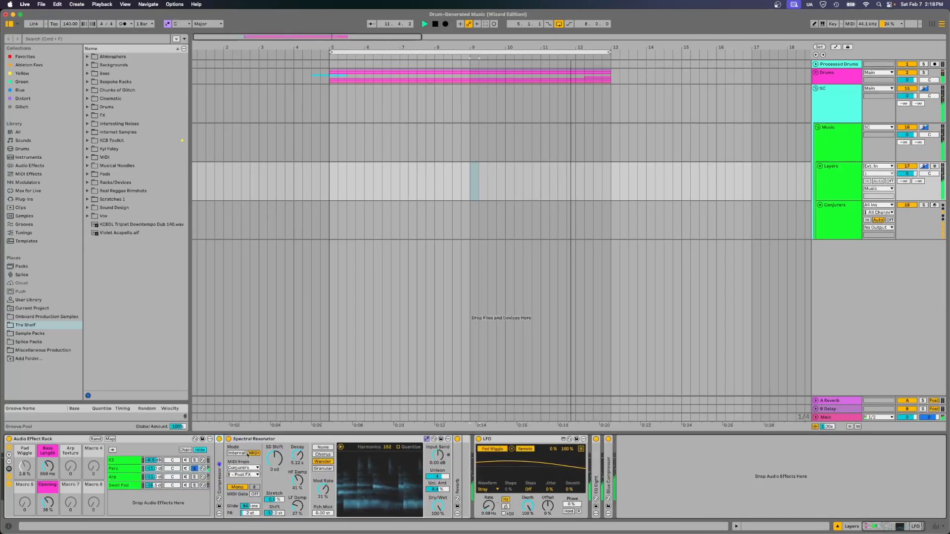
Audition Arp and 4 Bar Post FX as the Spectral Resonator's MIDI source, and set it to Bassline Post FX
click(244, 475)
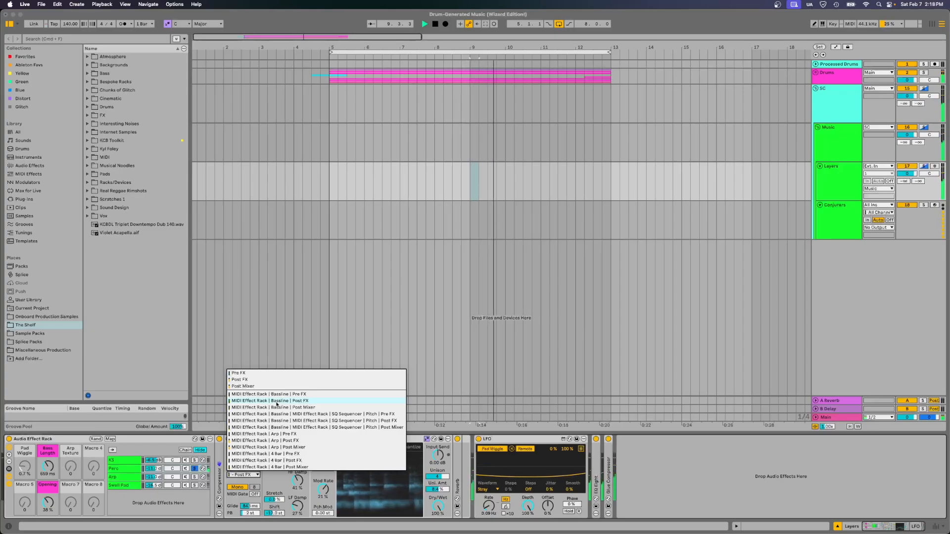
click(293, 440)
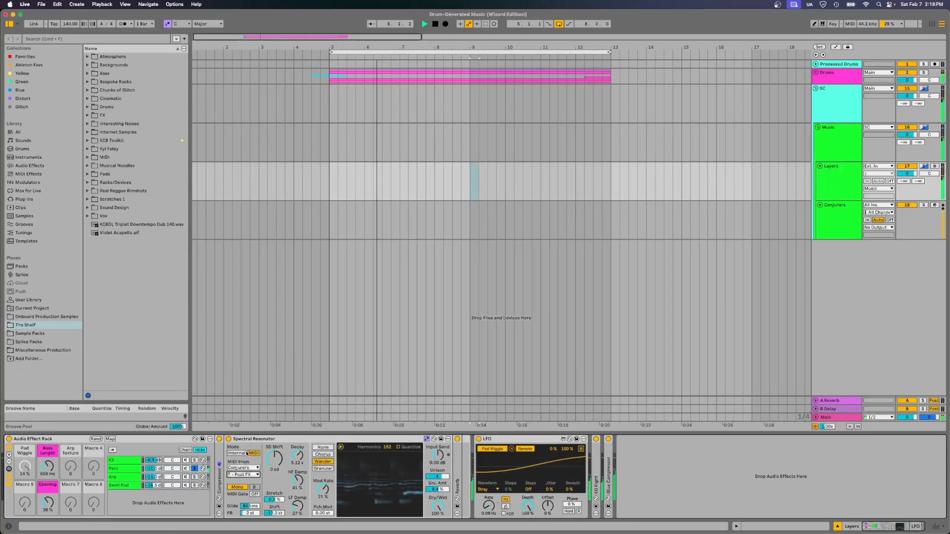
click(243, 474)
click(281, 462)
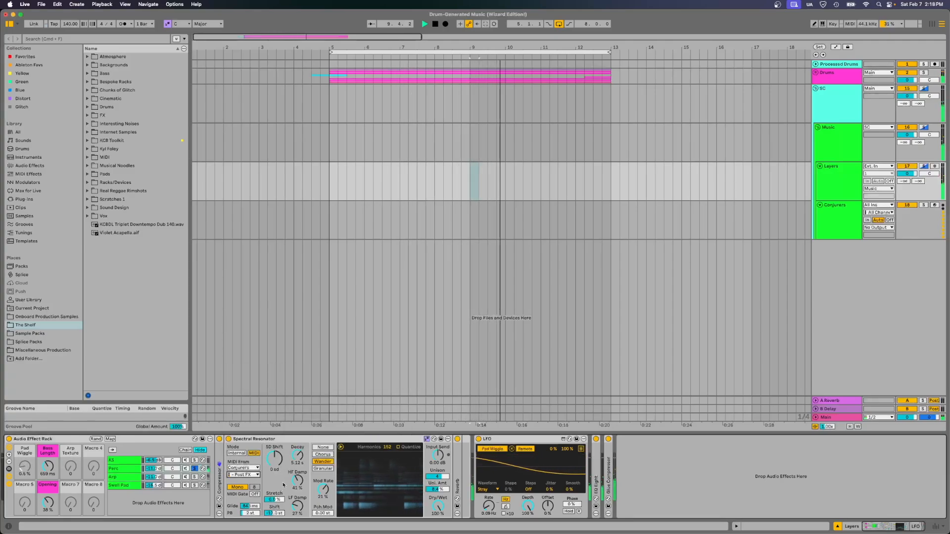
click(249, 476)
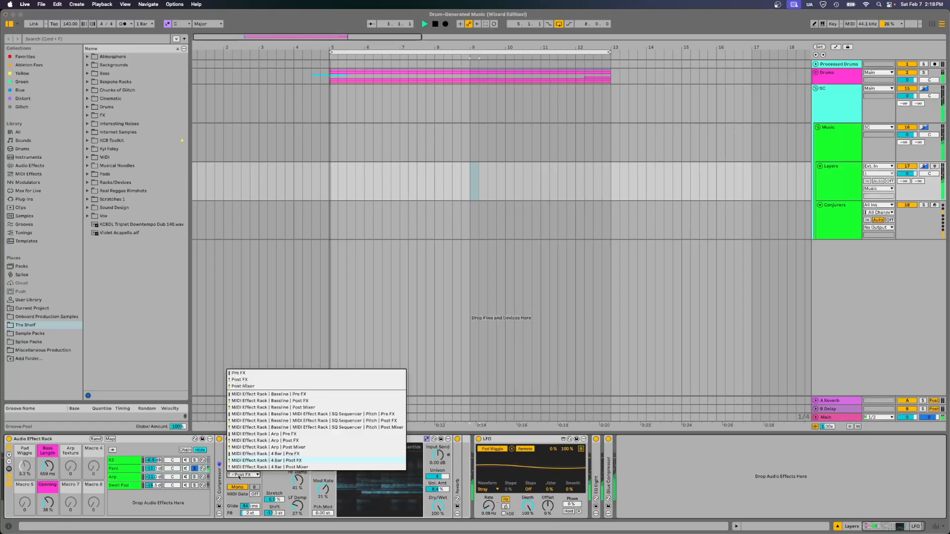
click(285, 401)
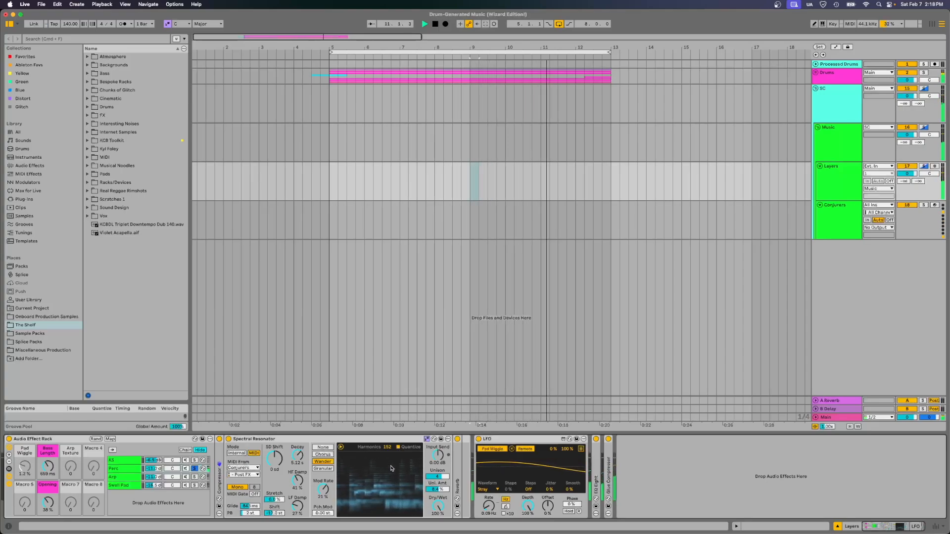
Set the Spectral Resonator's Harmonics to 103, and briefly unfold the Reverb that follows it to check its settings
drag(387, 447, 387, 396)
drag(388, 447, 387, 443)
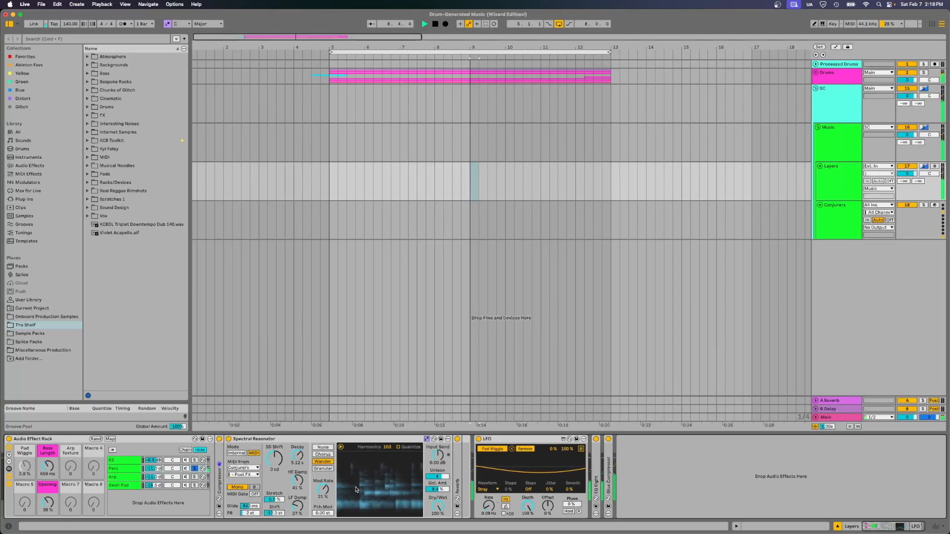
double_click(458, 477)
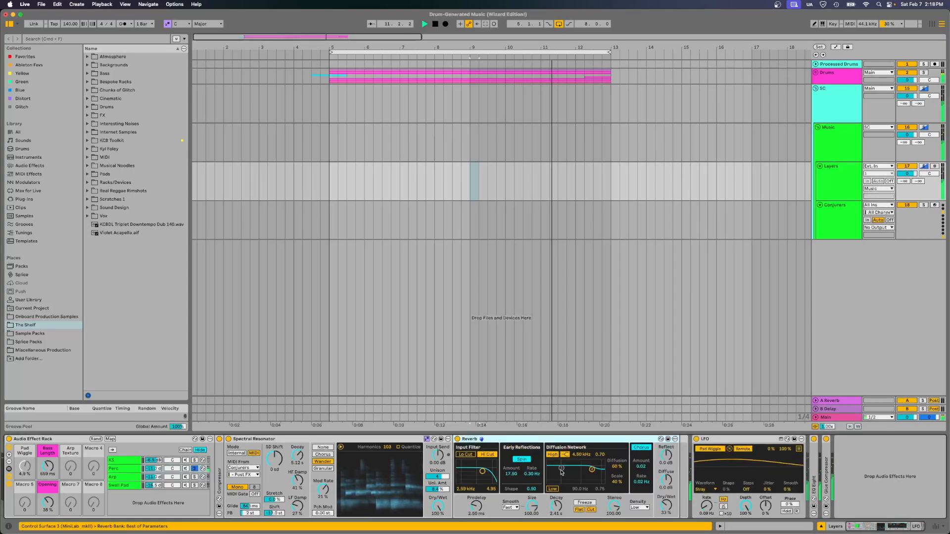
double_click(502, 439)
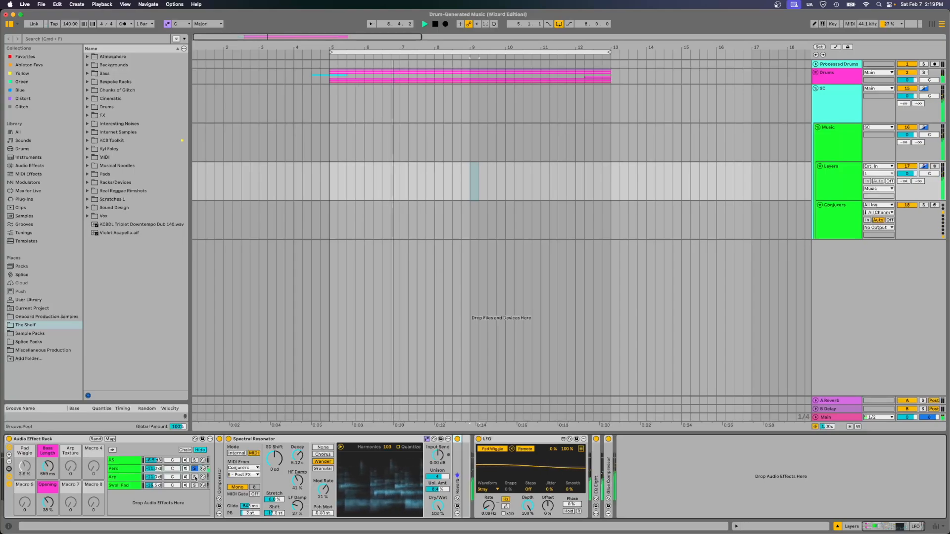
Solo the Arp chain instead of Perc, check and fold its Compressor, and select its Corpus device
click(195, 478)
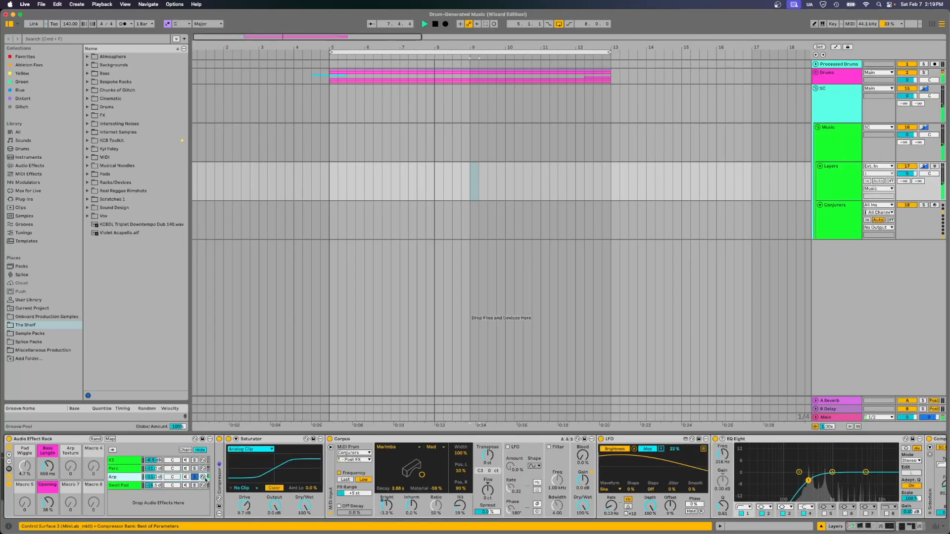
double_click(219, 477)
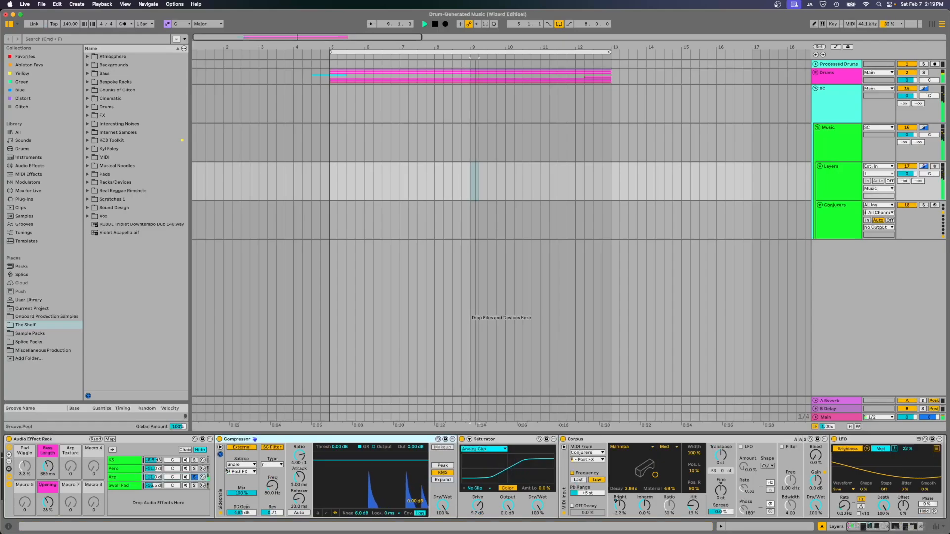
double_click(233, 440)
click(233, 440)
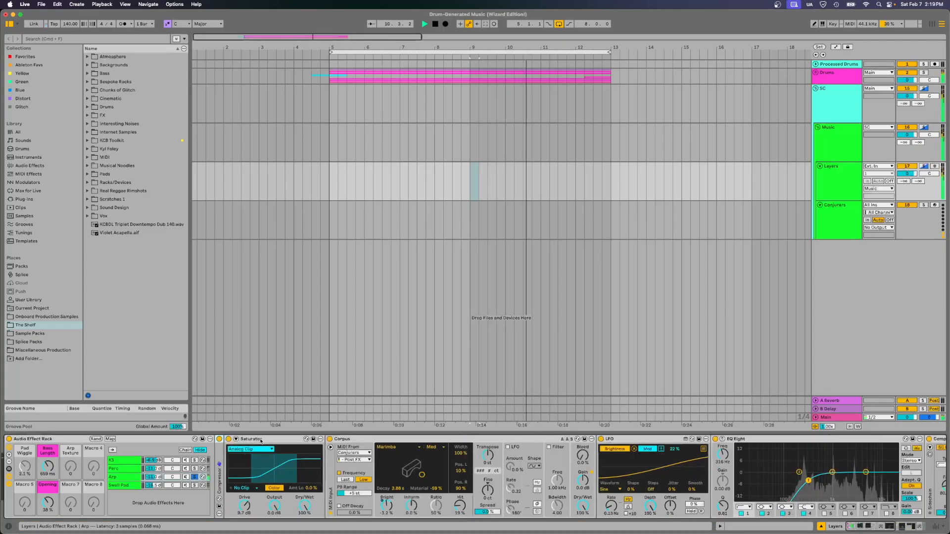
click(378, 446)
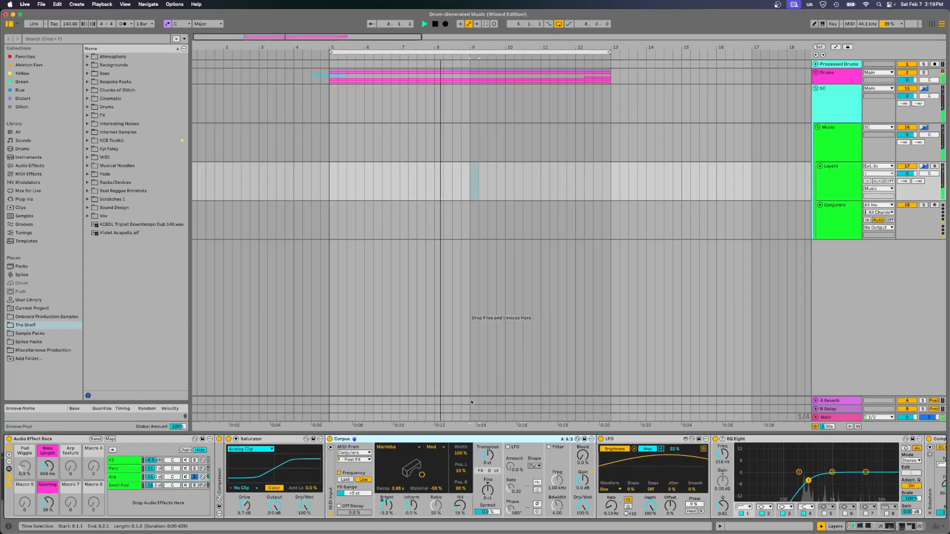
Show the Arp chain's SQ Sequencer on the Conjurers track, and try out the rack's Random Arp macro
key(Down)
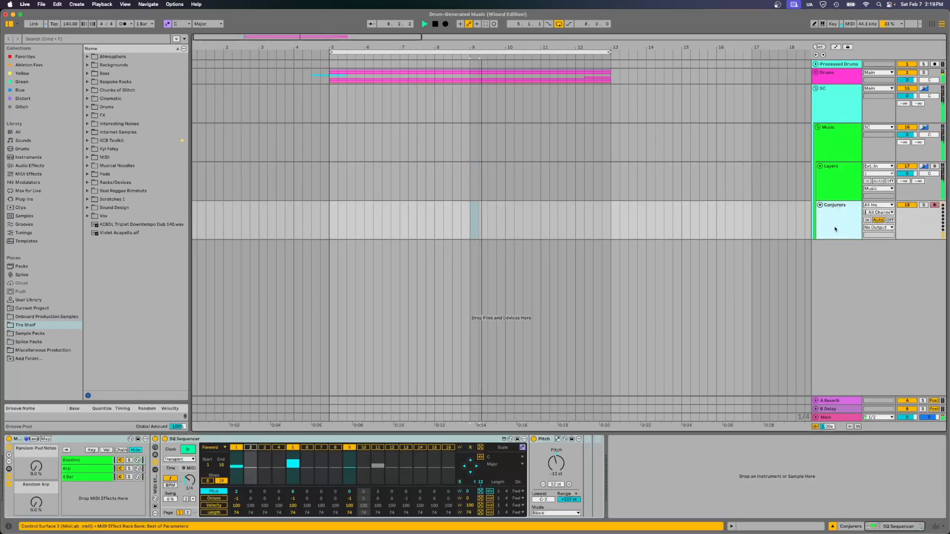
click(84, 469)
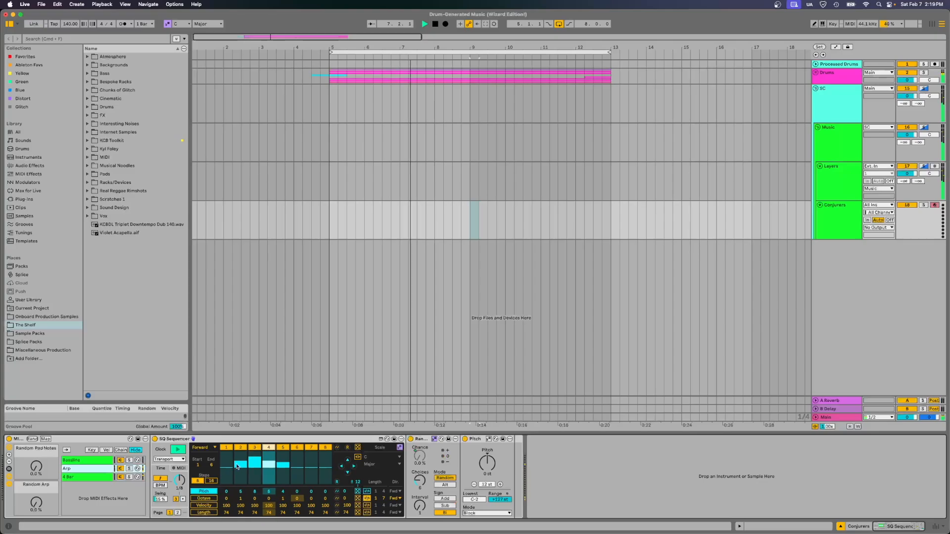
mouse_move(25, 503)
mouse_down()
mouse_move(26, 492)
mouse_move(37, 502)
mouse_up()
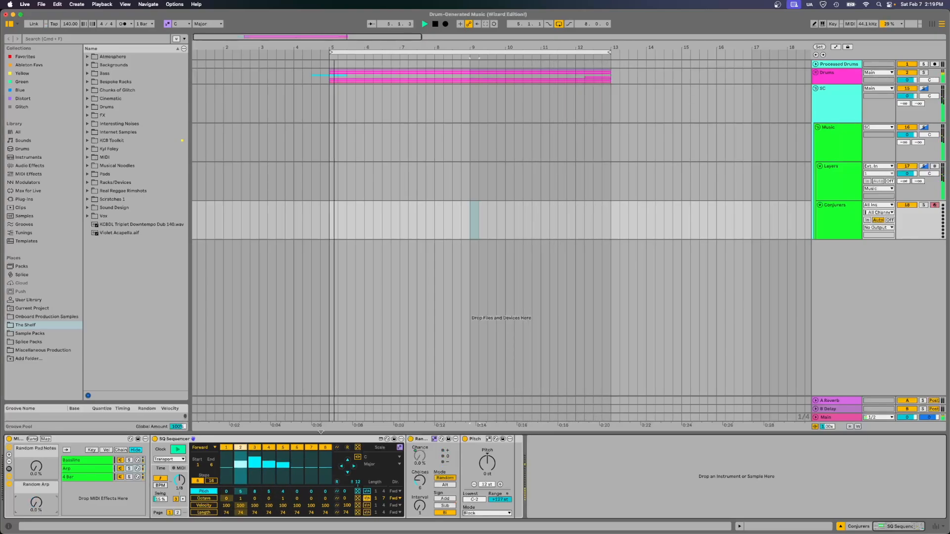
Return to the Layers track and solo the Swell Pad chain instead of the Arp chain
click(844, 174)
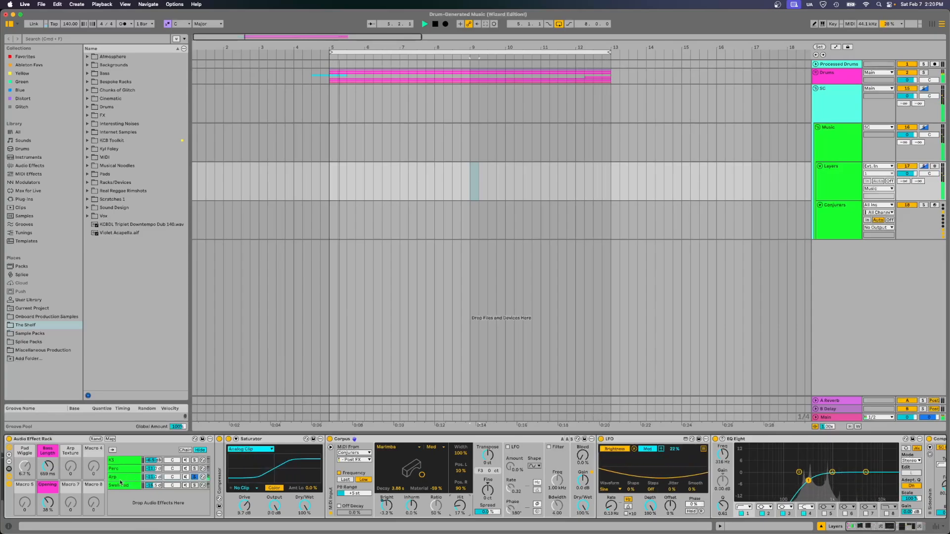
click(122, 485)
click(194, 485)
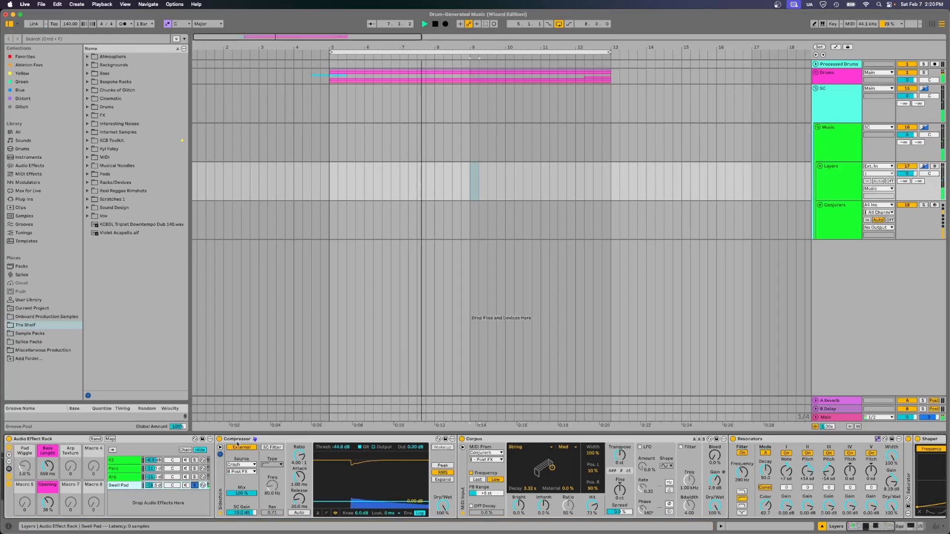
Fold the Swell Pad chain's Compressor and examine the Corpus, Resonators, Shaper and Auto Filter devices after it
double_click(250, 440)
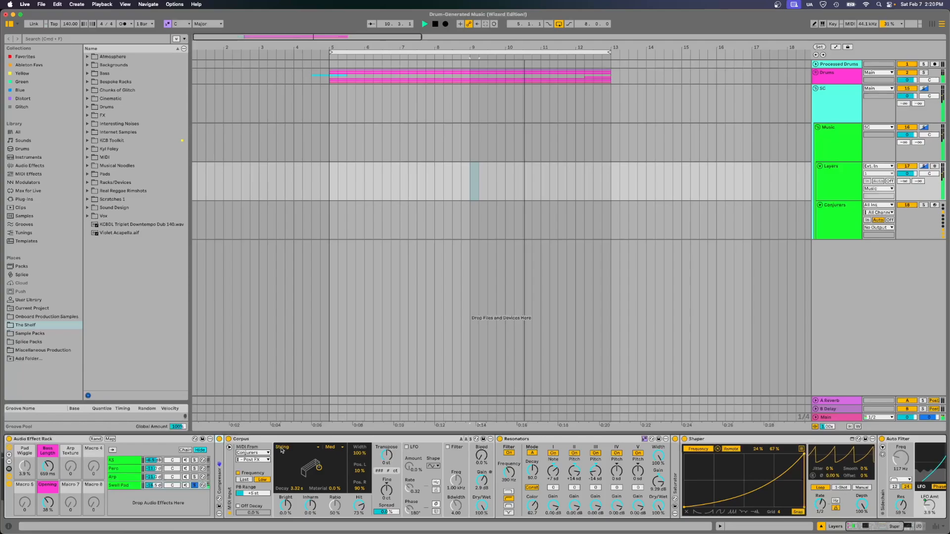
click(340, 439)
click(560, 439)
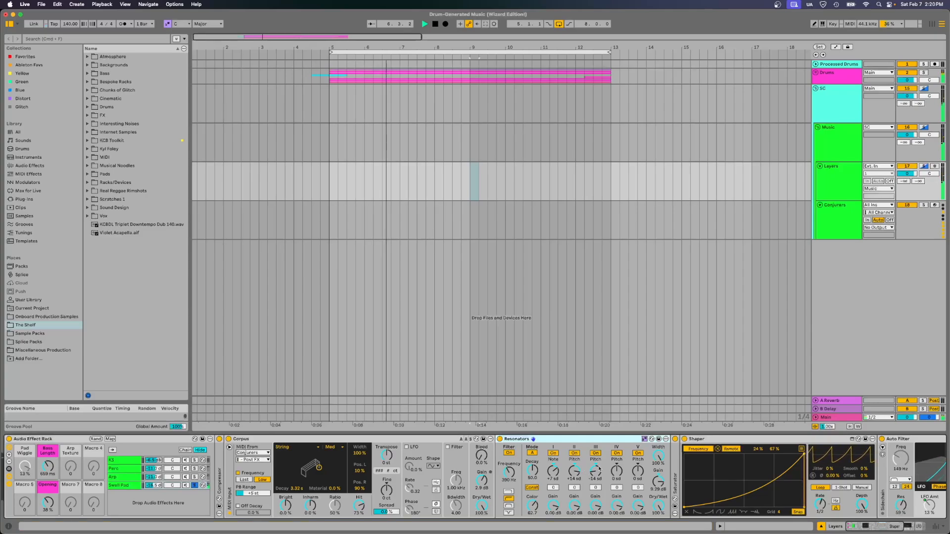
drag(865, 527, 886, 528)
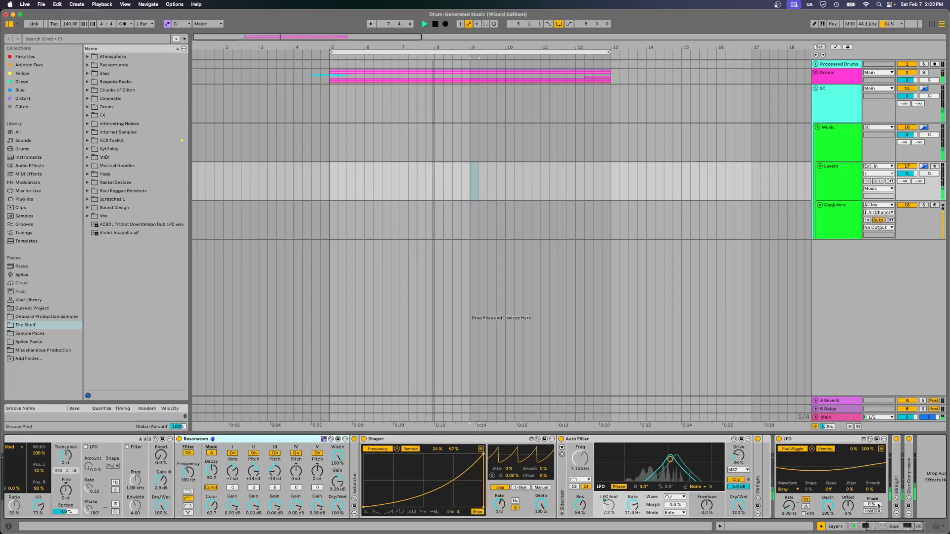
drag(901, 530, 805, 520)
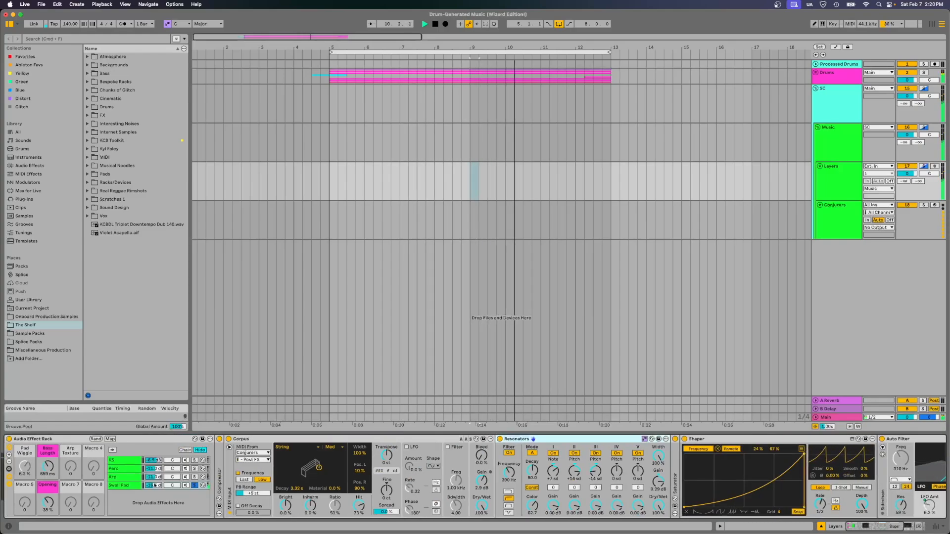
Take the Swell Pad chain out of solo, and hide the rack's chain devices while keeping its chain list shown
click(8, 482)
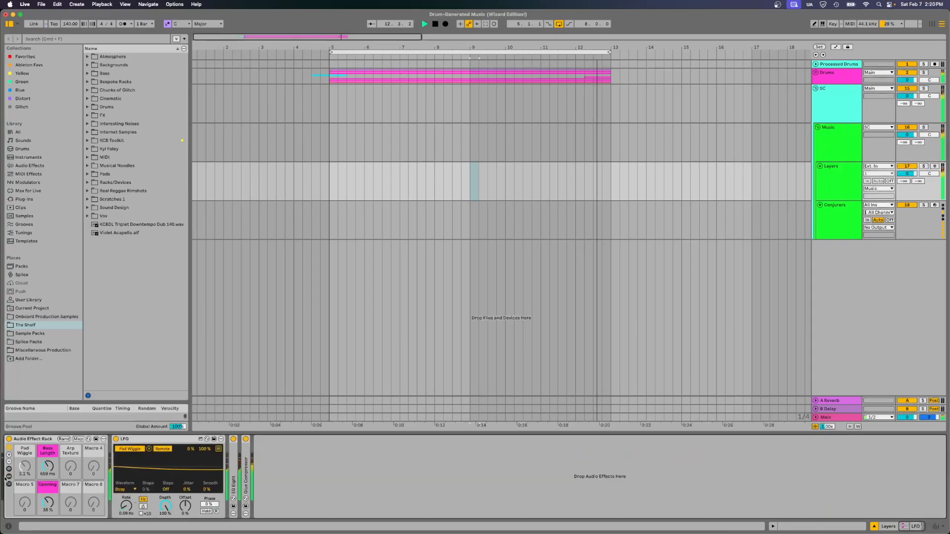
click(9, 484)
click(8, 477)
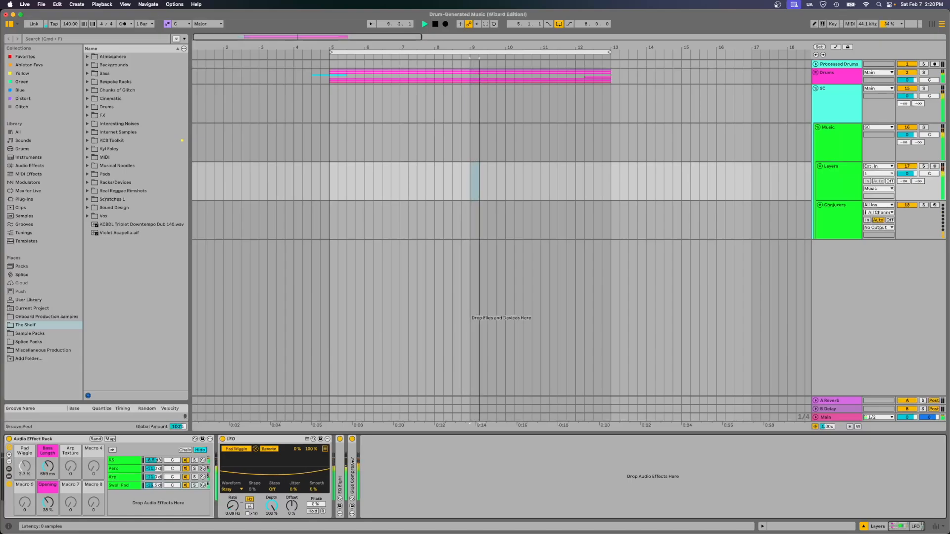
Examine the EQ Eight and Glue Compressor that follow the Layers rack, folding EQ Eight back up
double_click(341, 462)
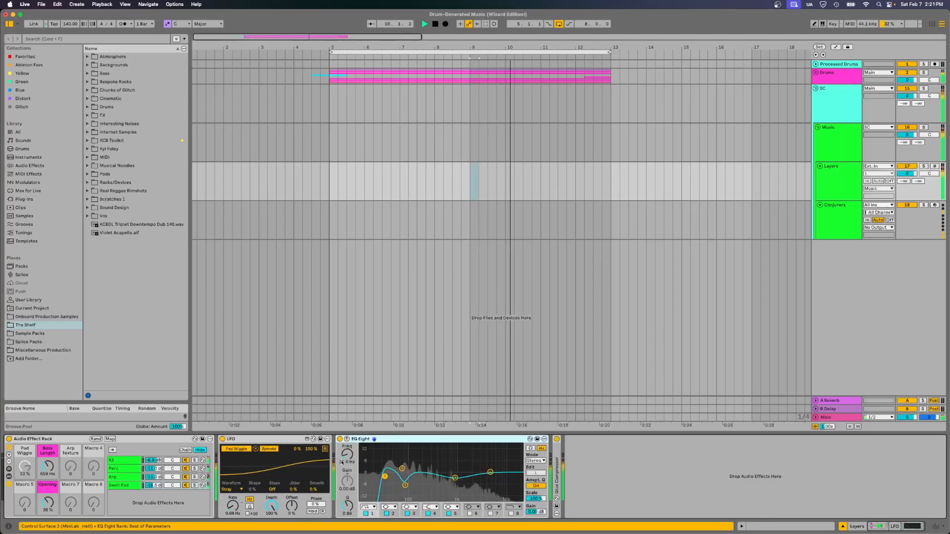
double_click(393, 442)
double_click(350, 465)
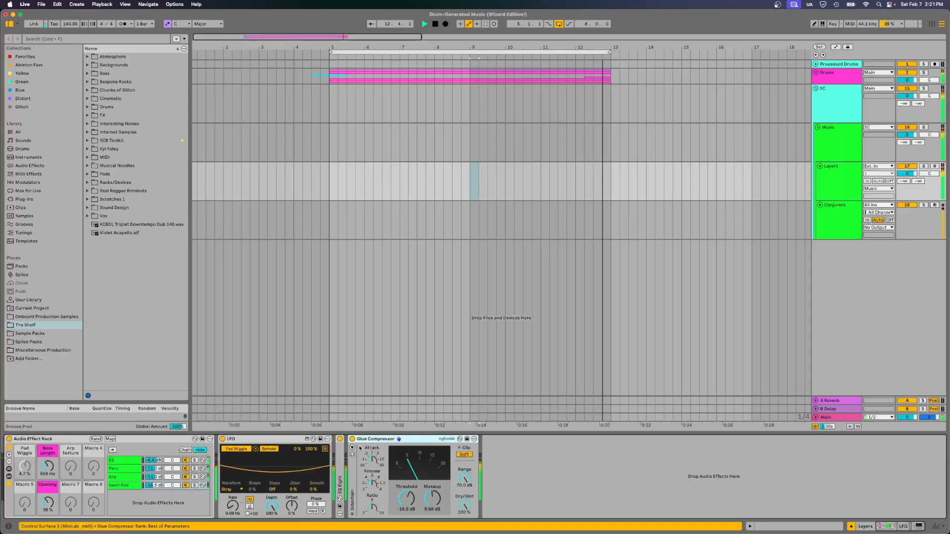
click(344, 468)
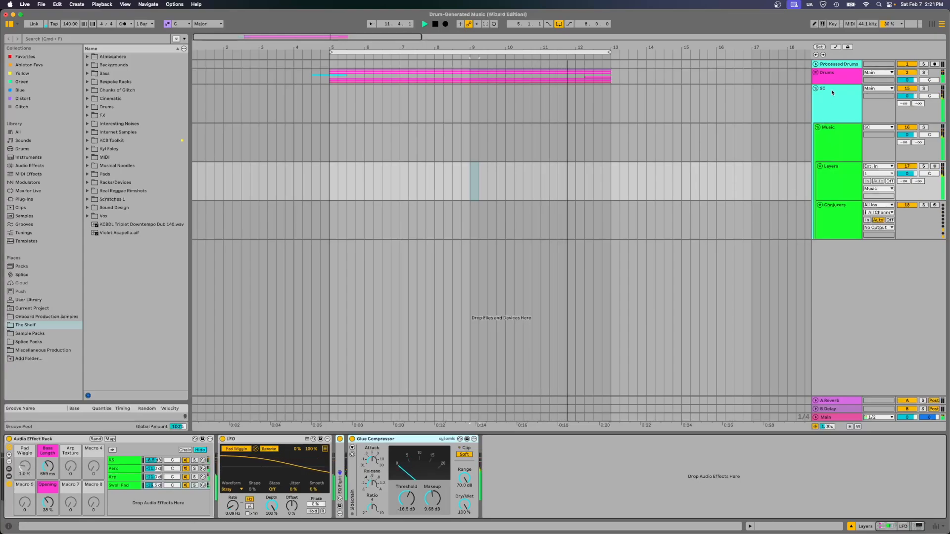
Solo the Drums group, check the Processed Drums track in Session View, and return to the Drums group in the arrangement
click(924, 73)
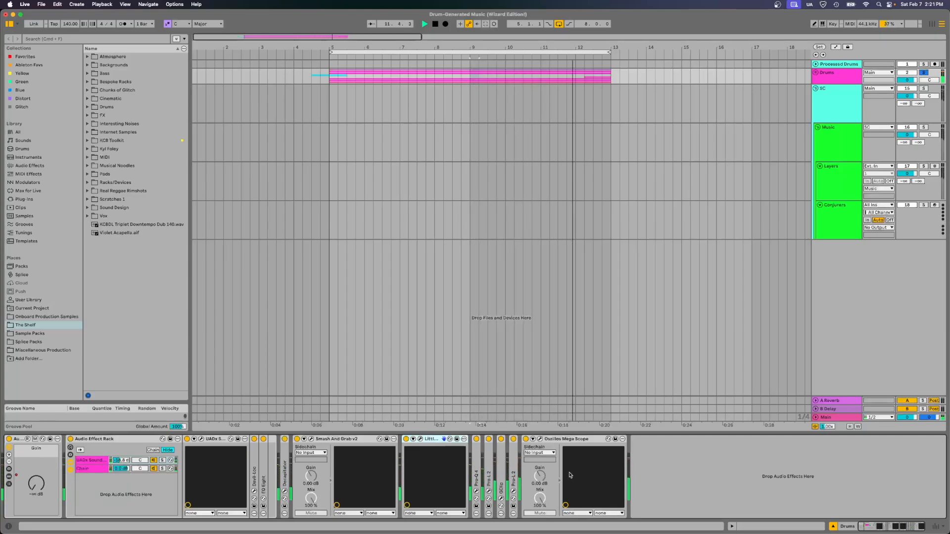
key(Tab)
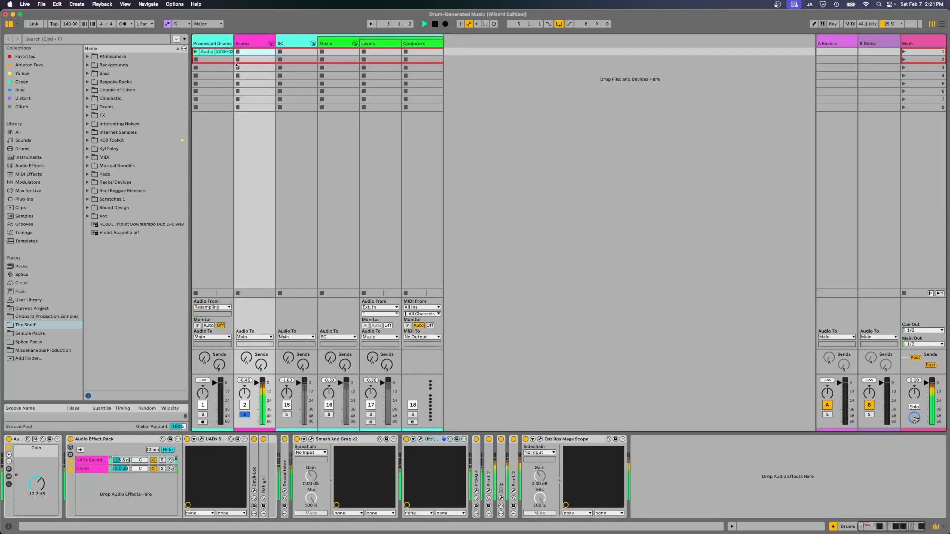
click(211, 43)
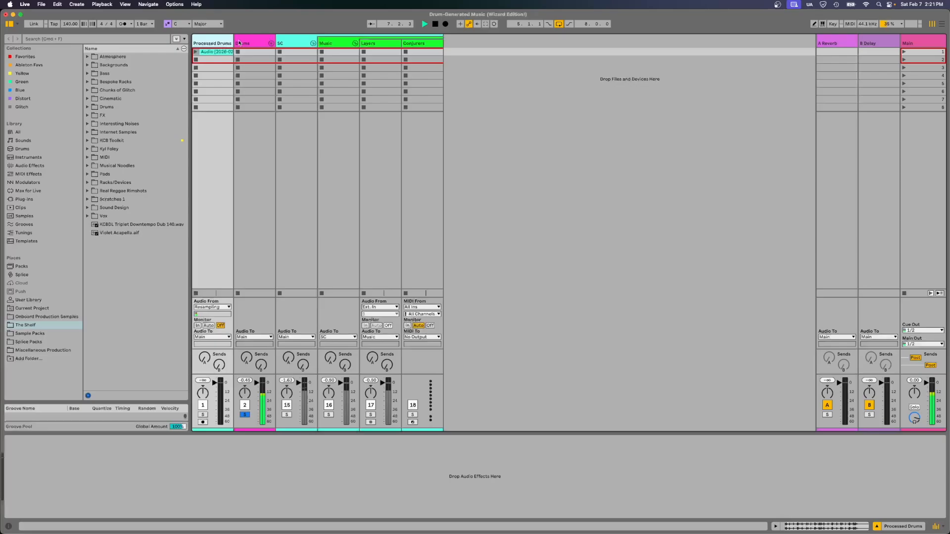
key(Tab)
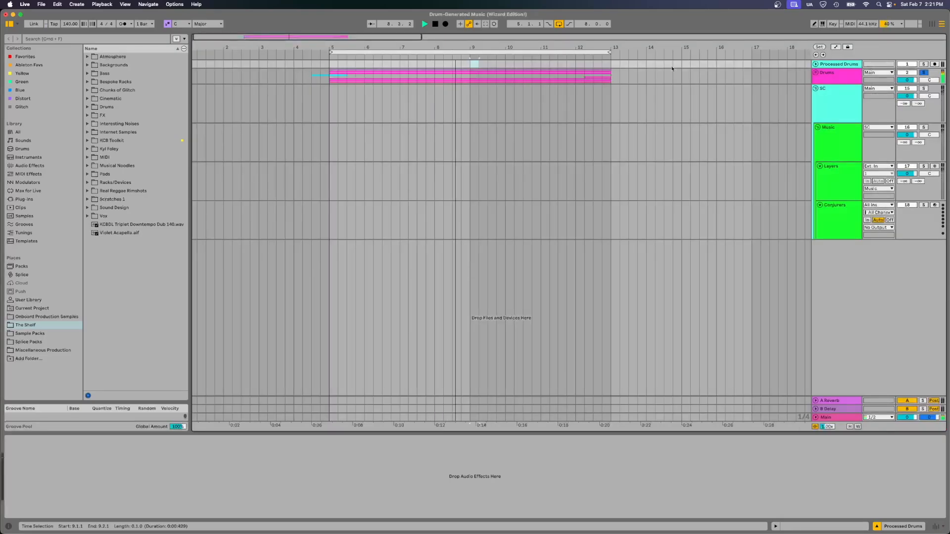
click(844, 80)
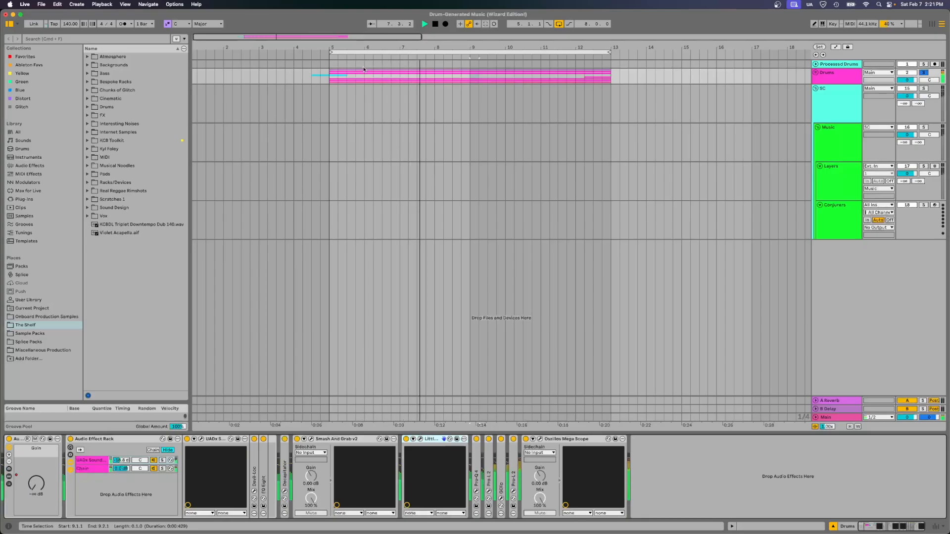
Select the Music group and place the insert marker at bar 5 in its lane
click(849, 149)
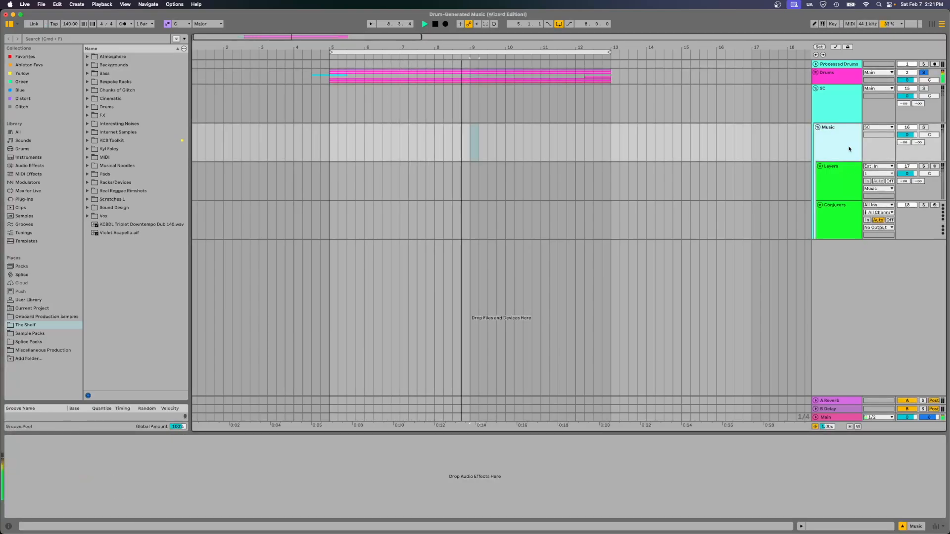
click(329, 139)
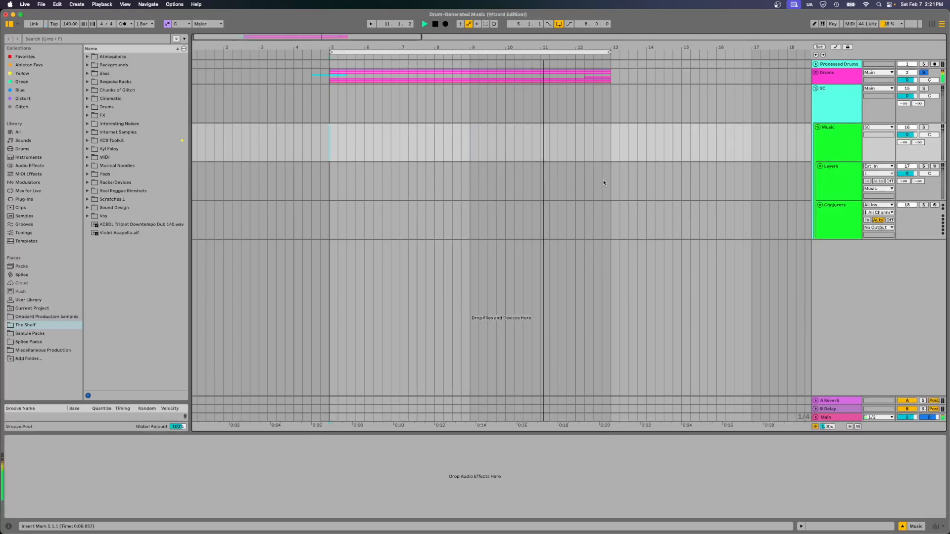
click(611, 179)
click(330, 143)
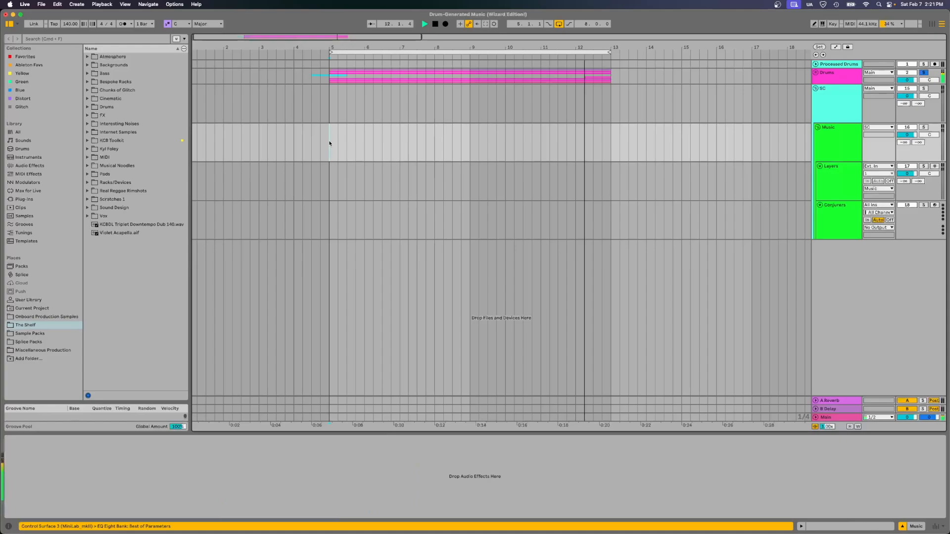